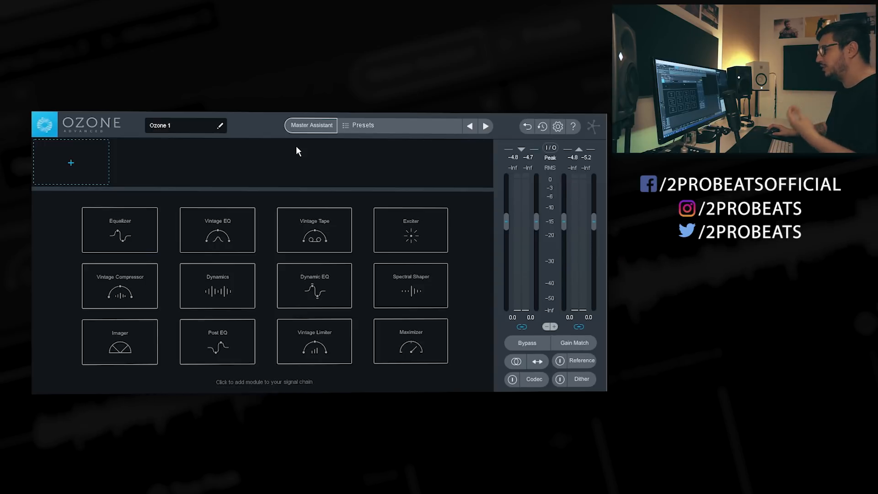
- Run Master Assistant with the Streaming target on the playing track and accept its suggested signal chain
click(305, 127)
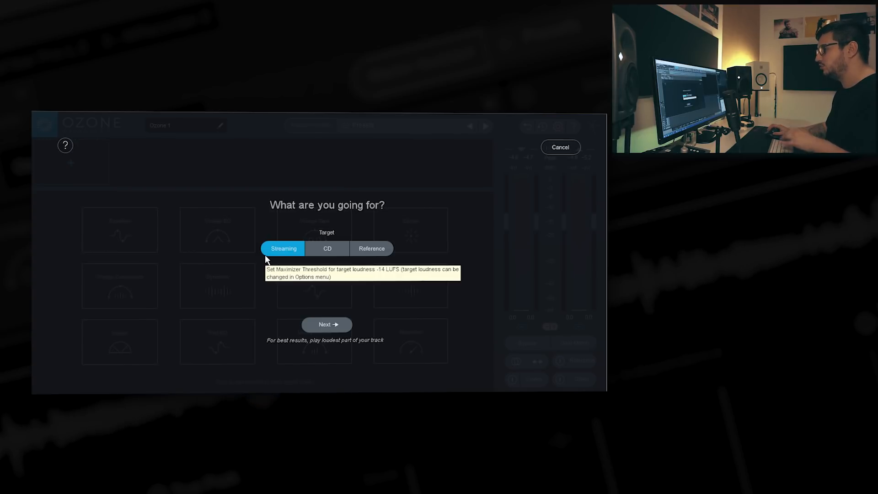
click(325, 323)
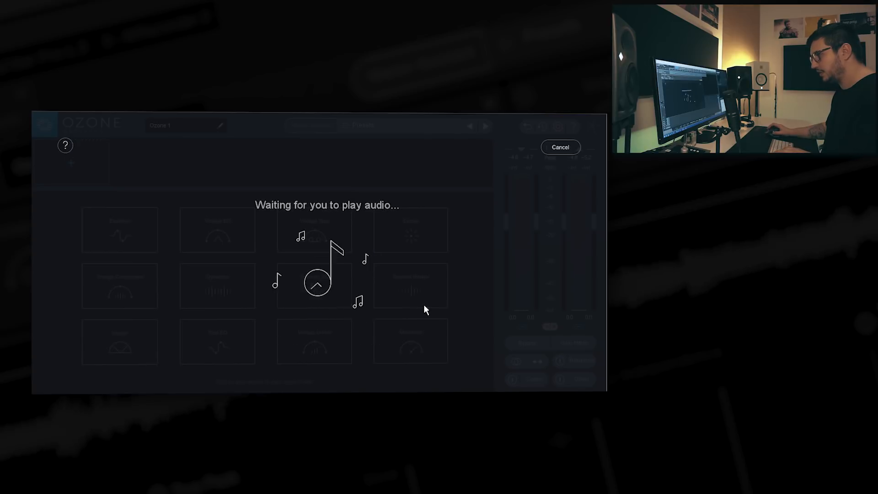
key(space)
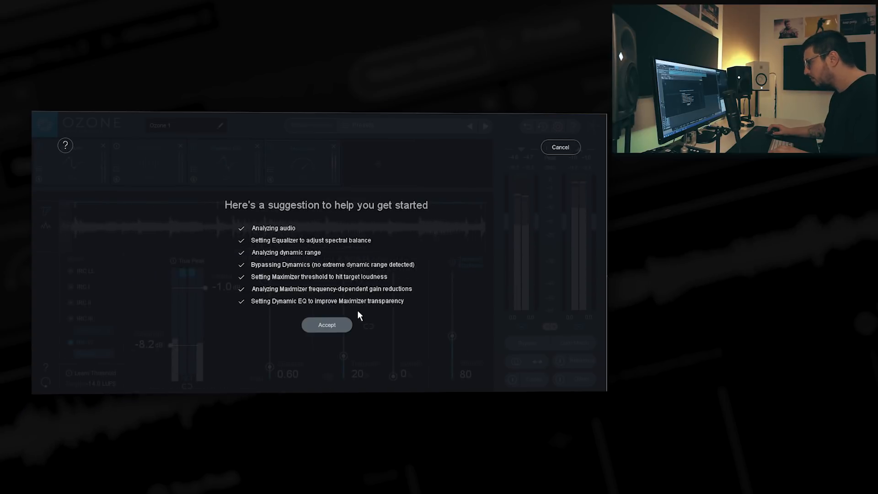
click(324, 325)
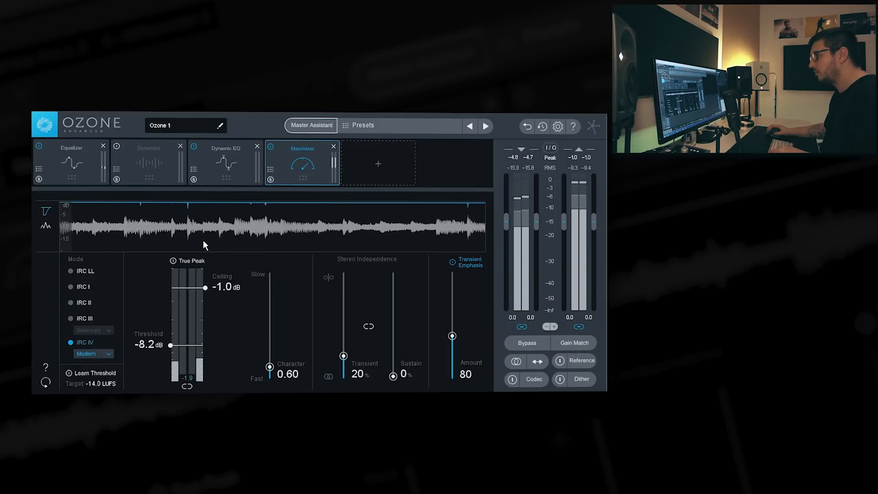
- Compare the track with and without the suggested chain by bypassing and re-enabling the processing, and stop playback
click(527, 343)
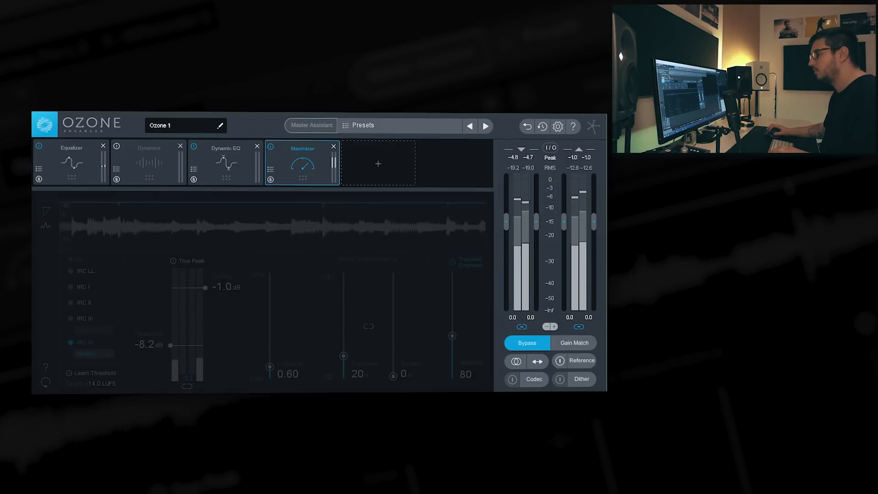
click(527, 343)
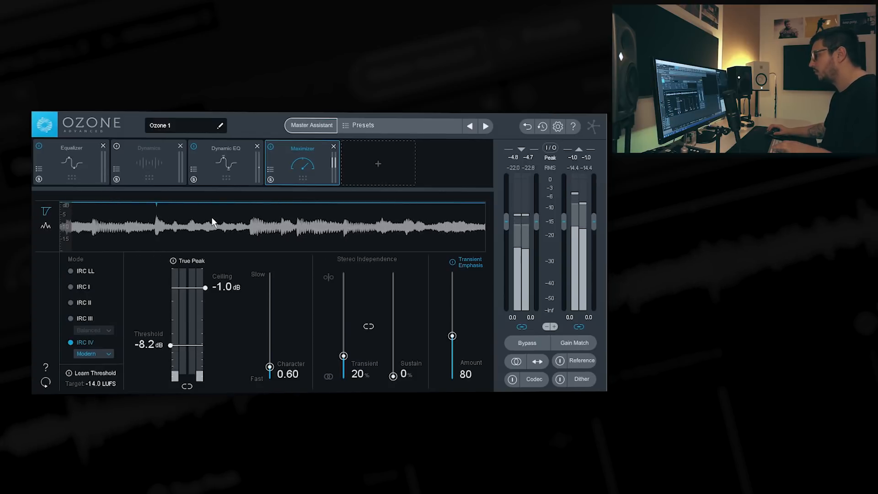
key(space)
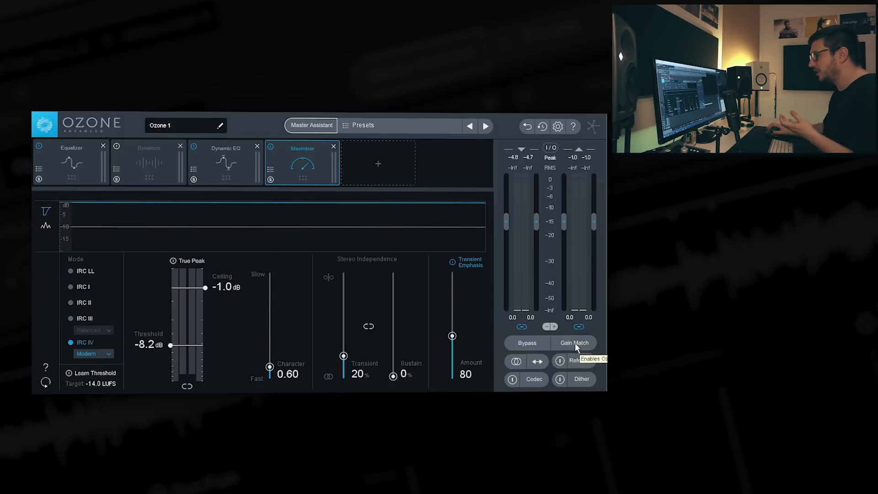
- Enable Gain Match and inspect the Equalizer, Dynamics, Dynamic EQ and Maximizer settings during playback
click(575, 342)
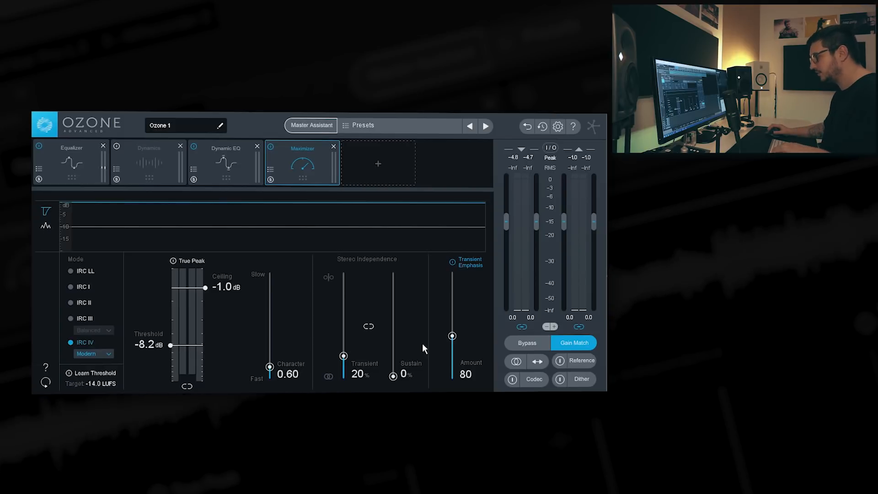
key(space)
click(92, 160)
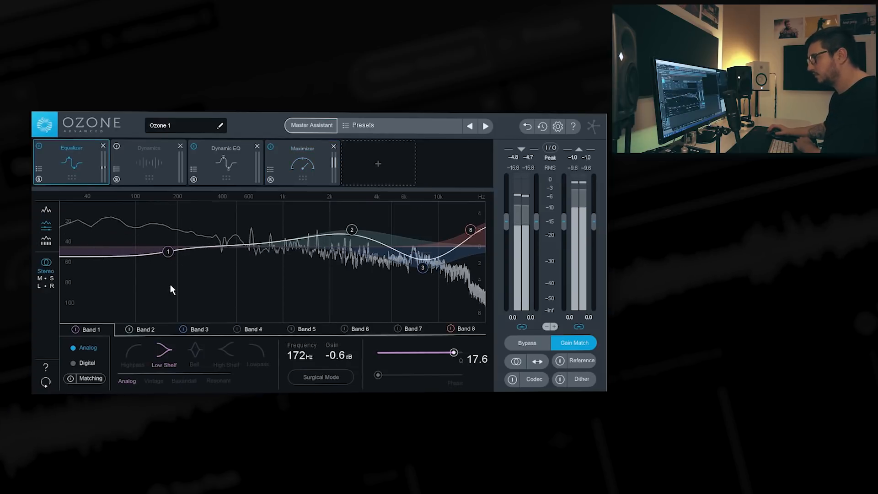
click(143, 161)
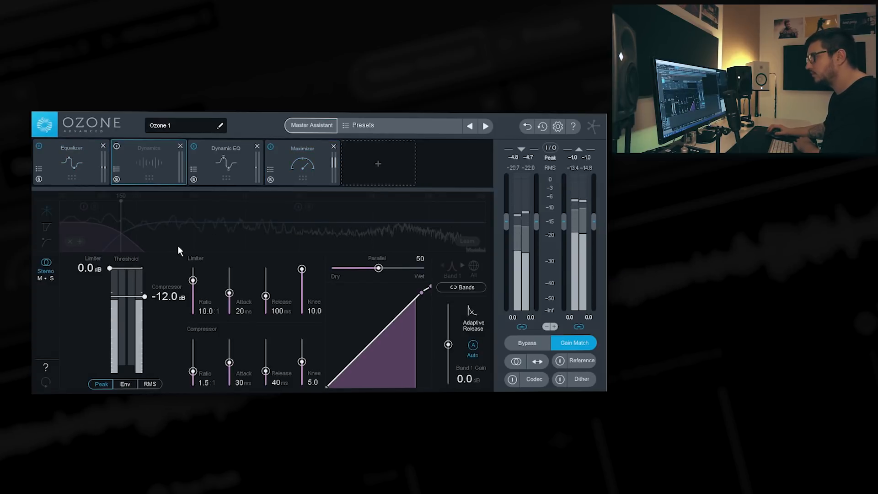
click(226, 147)
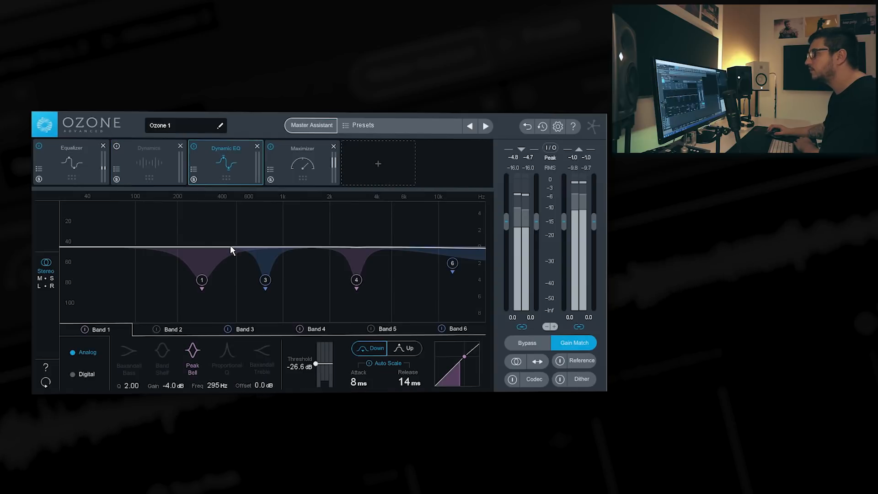
click(296, 165)
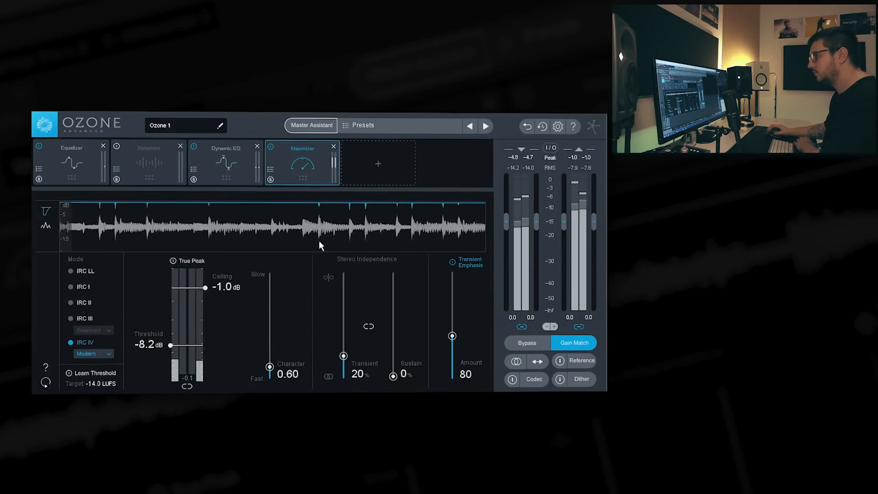
- Compare the gain-matched chain against the bypassed signal and turn Gain Match off
click(527, 343)
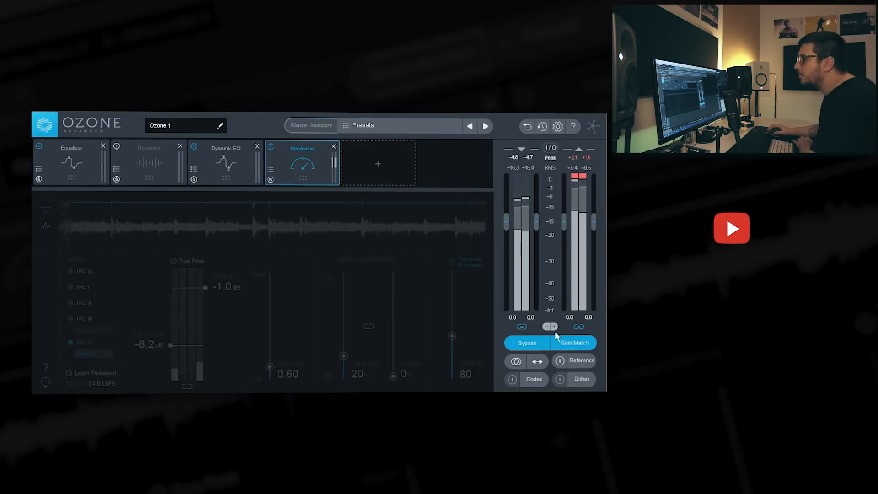
click(527, 346)
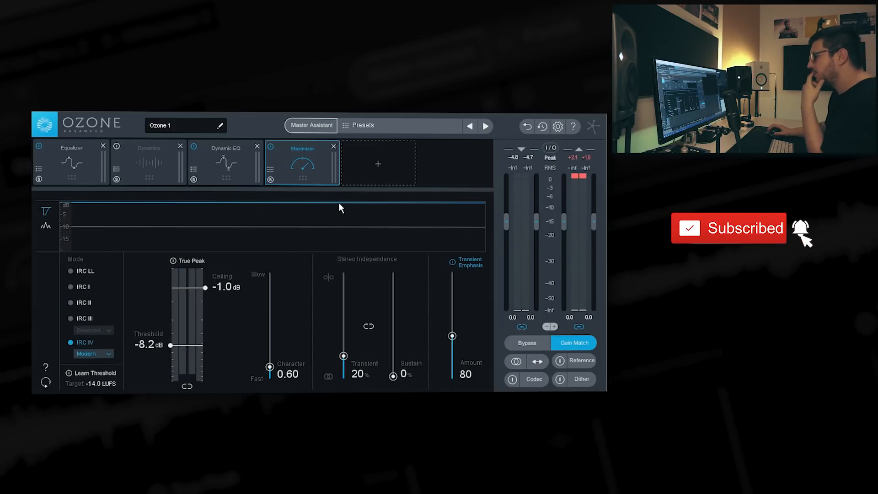
click(567, 343)
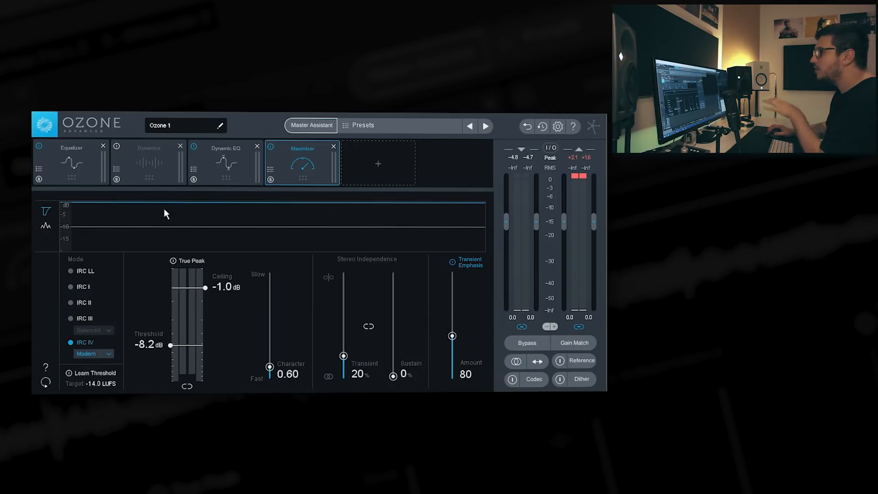
- Remove the suggested modules and start a new chain with a single default Equalizer
click(103, 146)
click(103, 146)
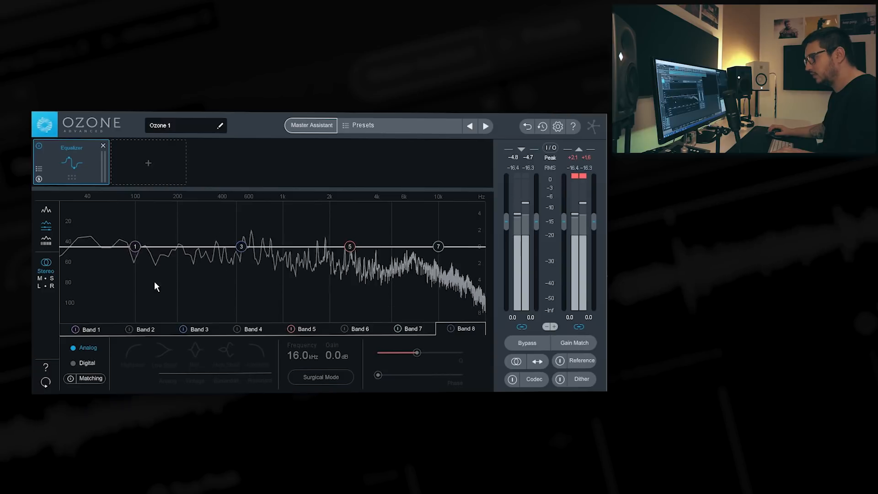
- Set equalizer band 1 to a Bell with Q 4.8 and sweep it as a boost, ending at 234 Hz and 3.6 dB
click(135, 247)
drag(142, 248, 162, 226)
click(198, 353)
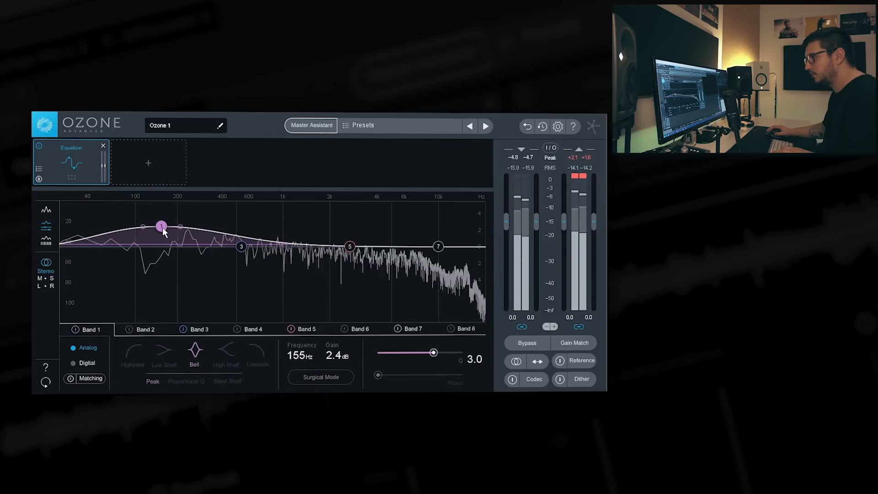
scroll(163, 226, up, 5)
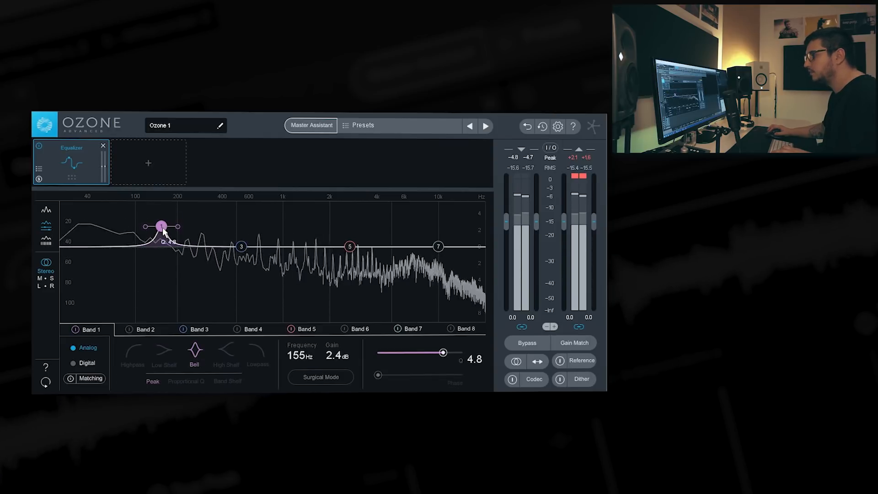
alt+click(163, 227)
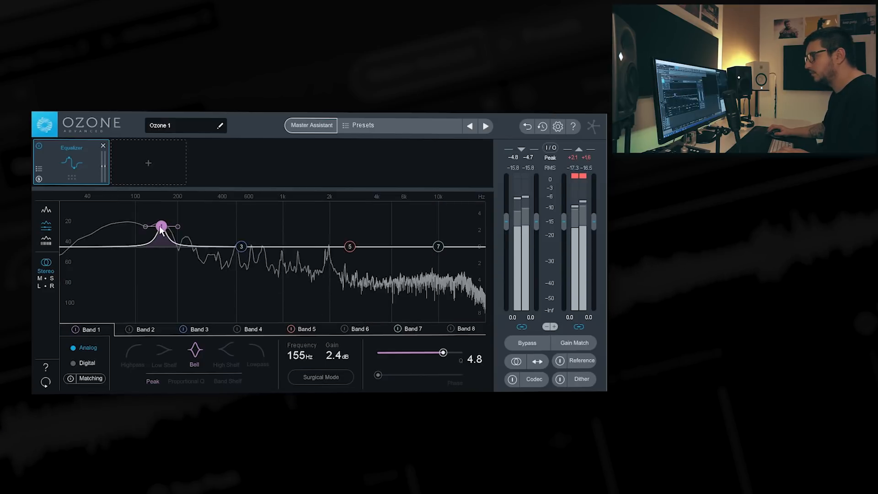
drag(161, 225, 188, 216)
alt+click(187, 217)
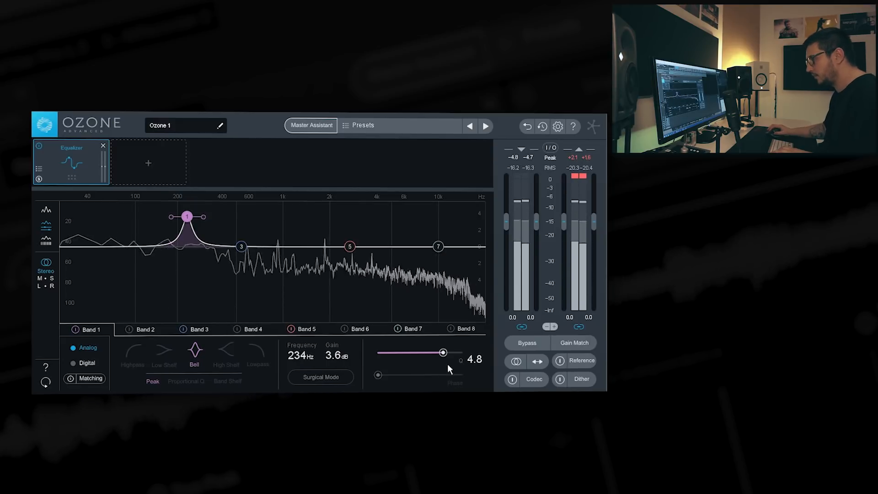
- Cut 1.3 dB at 183 Hz with band 1 and 1.8 dB at 410 Hz with band 3 at Q 5.6
drag(337, 358, 328, 391)
drag(187, 288, 173, 260)
drag(241, 247, 223, 262)
alt+click(220, 211)
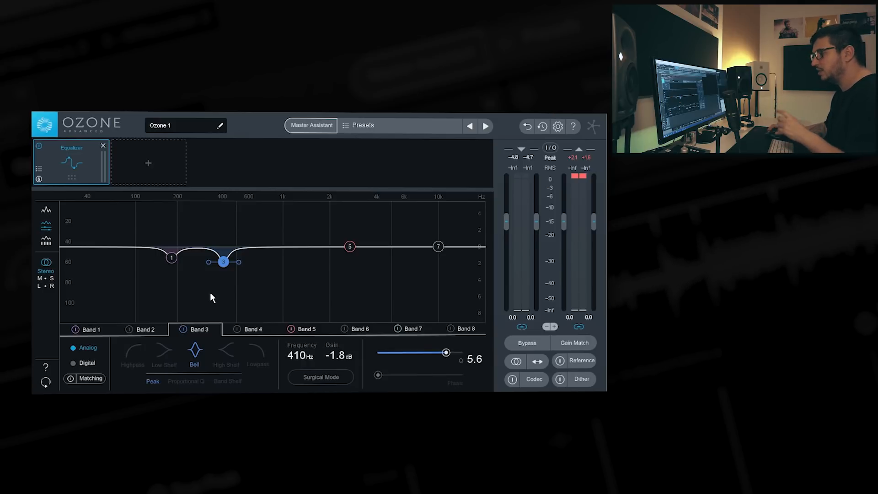
- Switch the equalizer to mid/side processing and listen to the Mid channel soloed
click(51, 278)
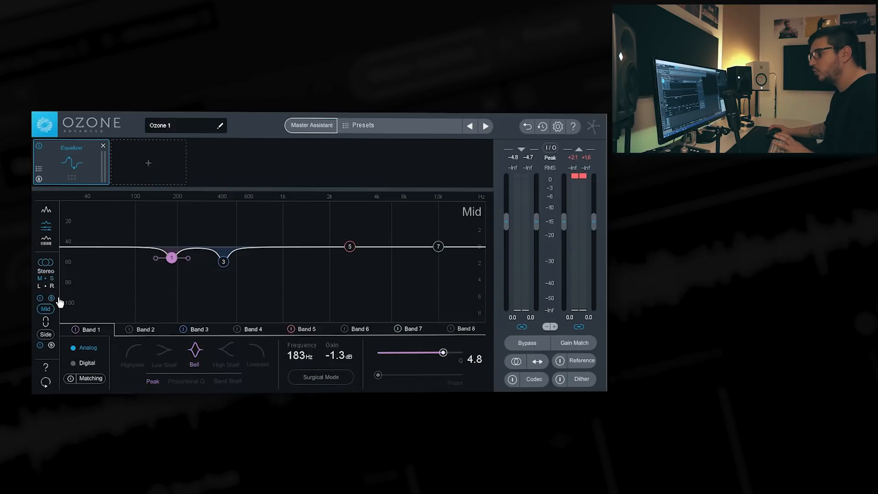
click(52, 298)
key(space)
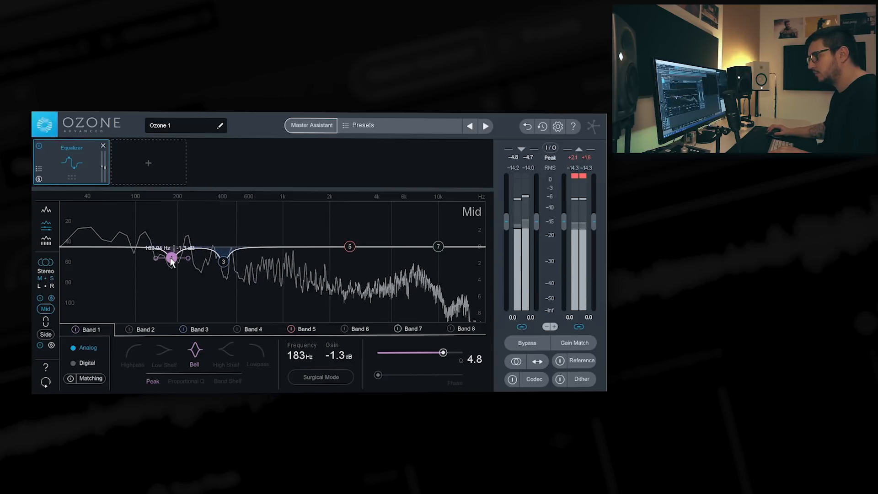
- Adjust the Mid cuts to -1.9 dB at 185 Hz on band 1 and -2.6 dB at 391 Hz on band 3
mouse_move(171, 259)
mouse_down()
mouse_move(172, 204)
mouse_move(207, 203)
mouse_move(169, 205)
mouse_move(174, 300)
mouse_move(172, 271)
mouse_up()
click(223, 262)
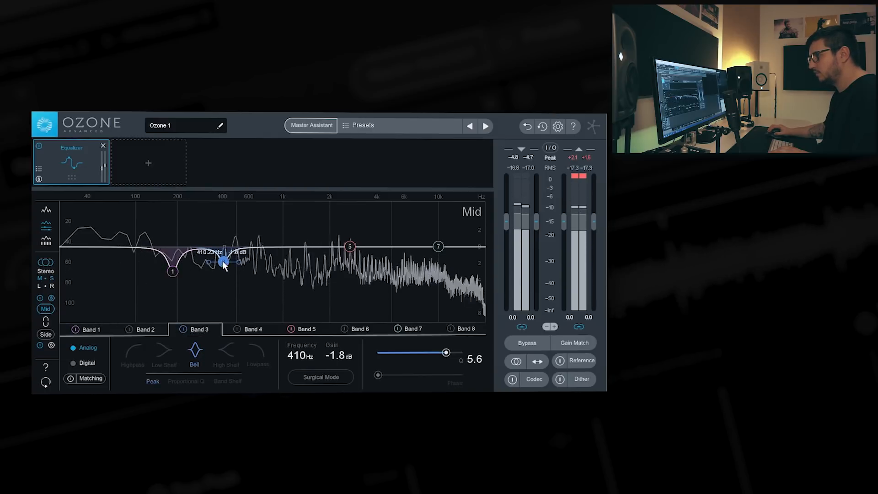
drag(220, 221, 219, 267)
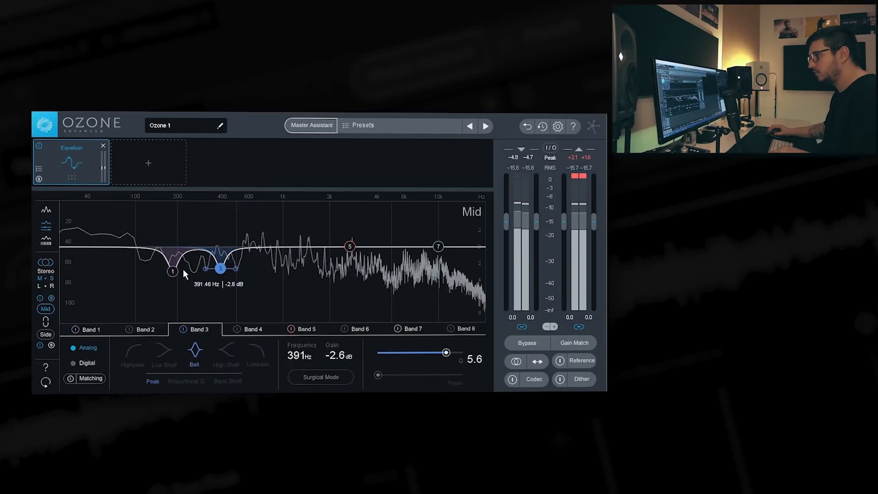
drag(175, 270, 173, 264)
scroll(173, 264, up, 1)
scroll(173, 263, down, 1)
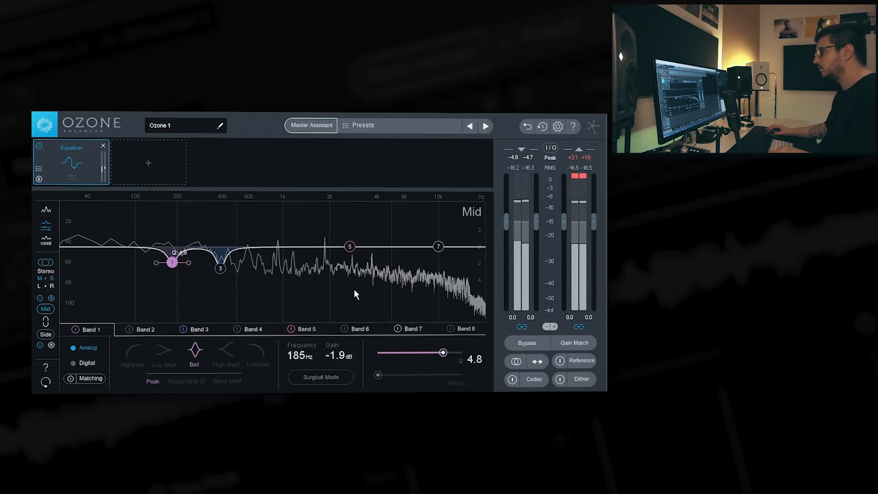
- Set band 1 of the Side channel to a Highpass filter at 160 Hz and play the track
click(46, 334)
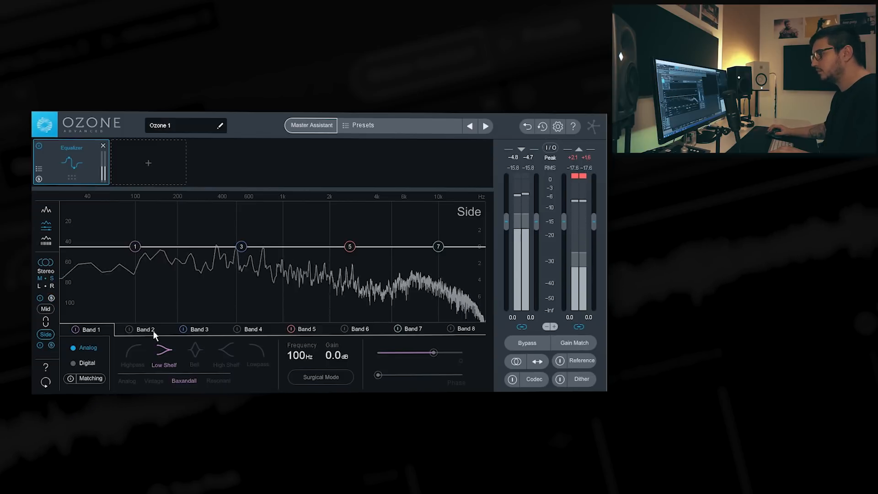
click(134, 246)
click(132, 354)
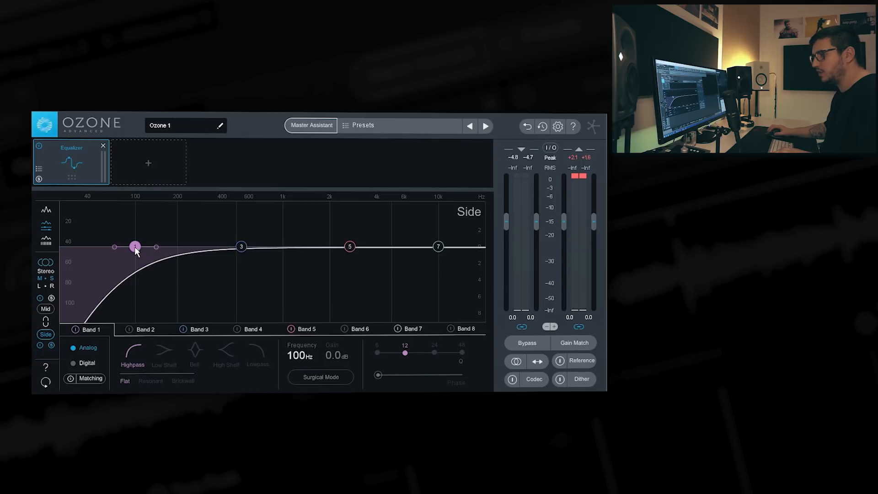
drag(147, 248, 164, 247)
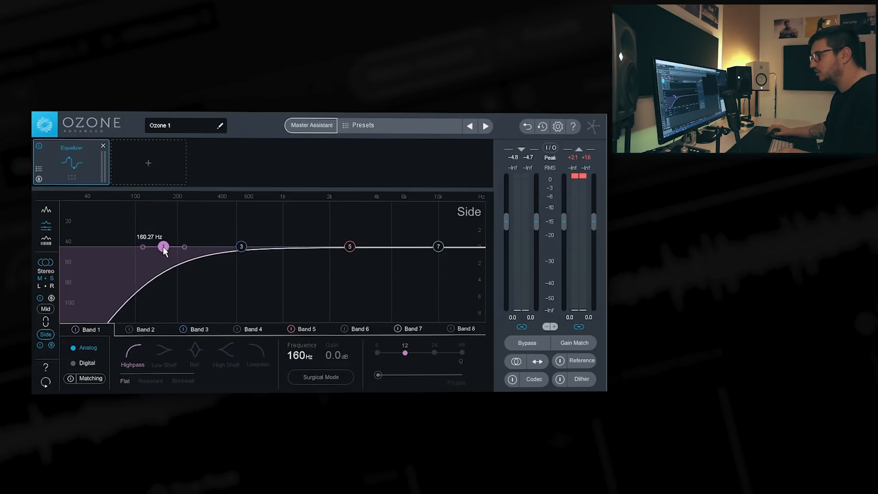
key(space)
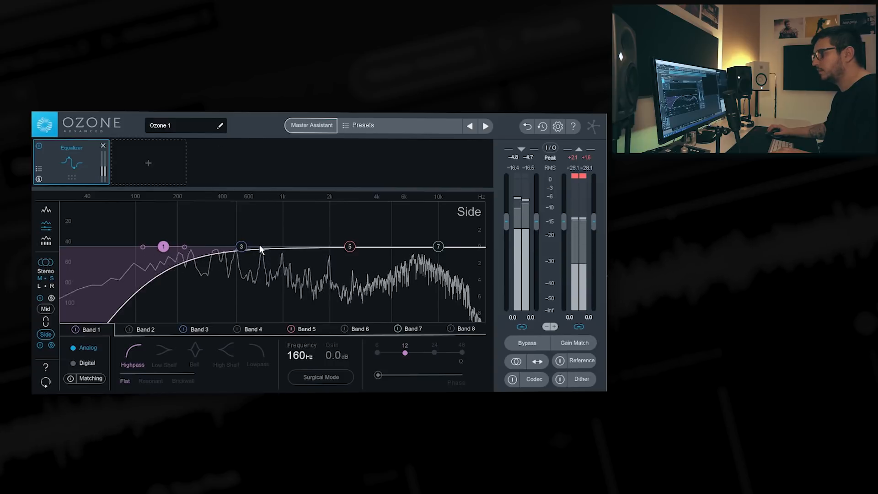
- On the Side channel, cut 2.3 dB at 699 Hz with band 3 and add a broad gentle boost around 5 kHz with band 5
drag(244, 246, 262, 249)
drag(263, 261, 261, 271)
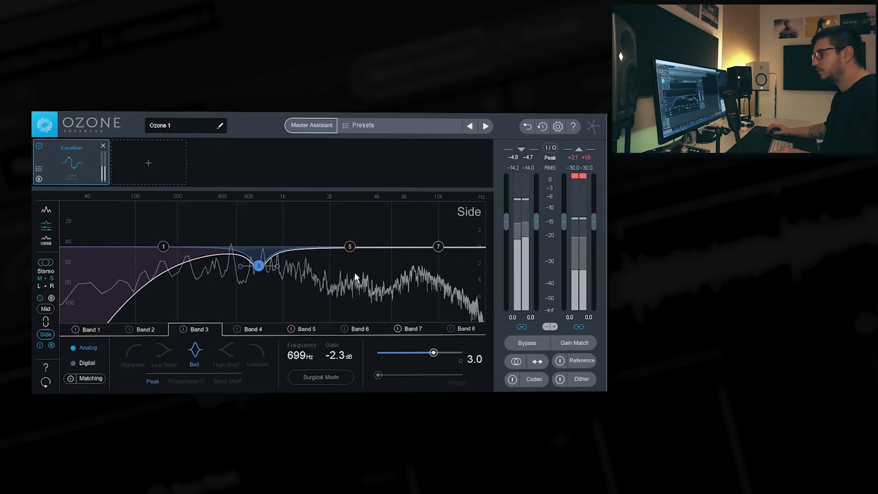
click(349, 247)
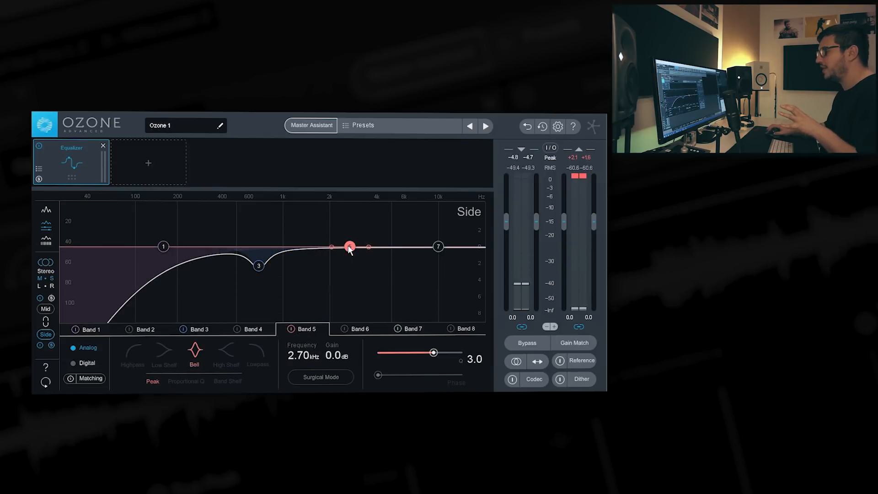
drag(350, 247, 392, 233)
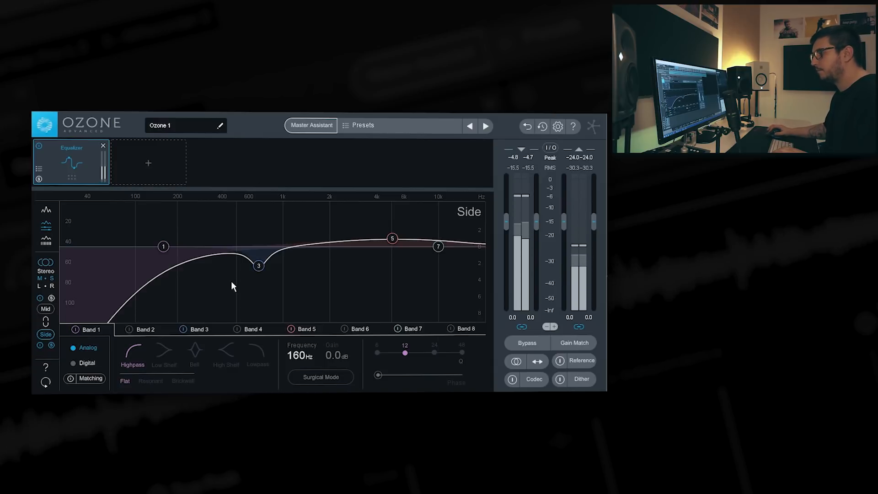
- Turn off the Side channel solo and display the Mid channel's curve while listening to the full mix
click(52, 345)
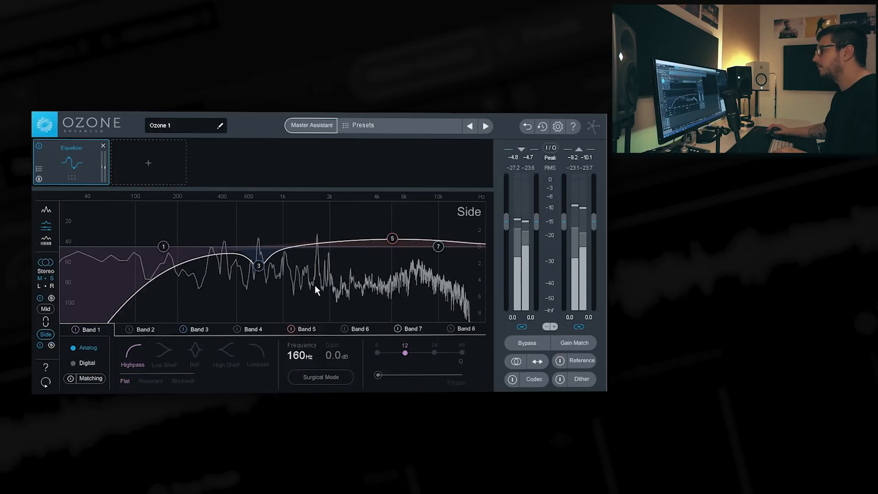
click(45, 309)
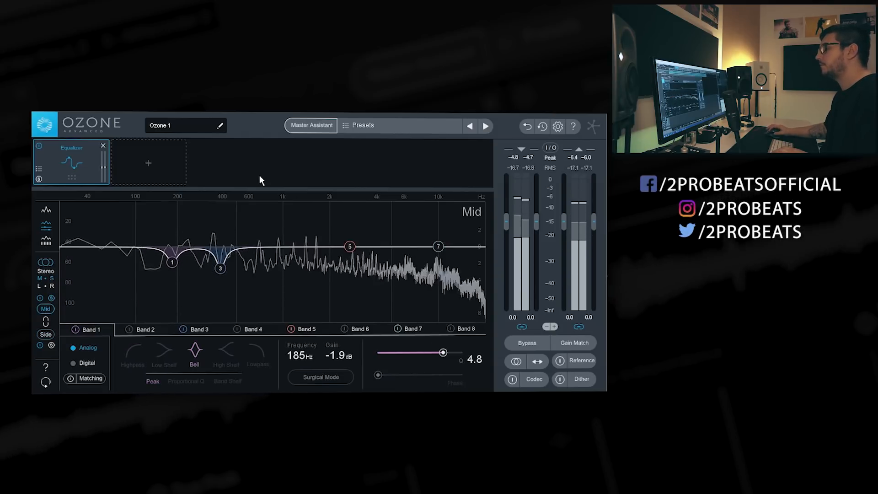
- On the Mid channel's band 5, shape a broad gentle boost around 2.65 kHz with a Q of about 0.6 during playback
key(space)
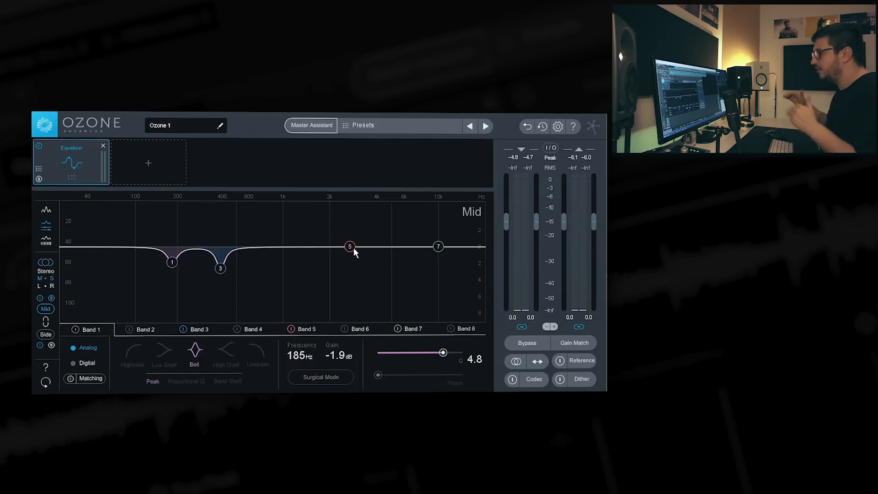
drag(353, 248, 353, 237)
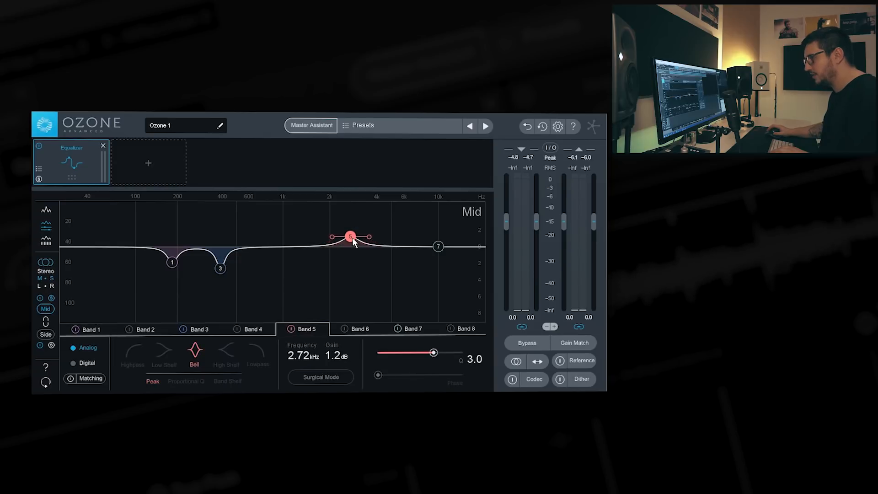
scroll(352, 237, down, 5)
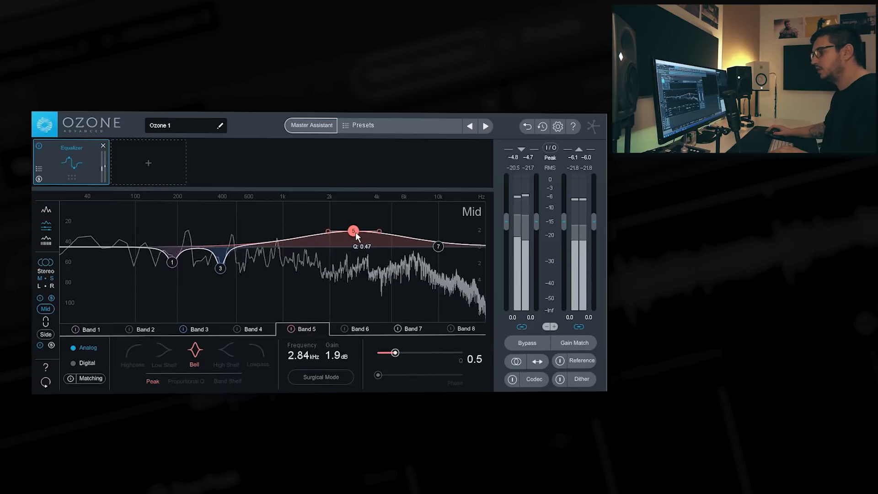
scroll(355, 232, up, 1)
mouse_move(355, 232)
mouse_down()
mouse_move(353, 199)
mouse_move(372, 204)
mouse_move(369, 227)
mouse_up()
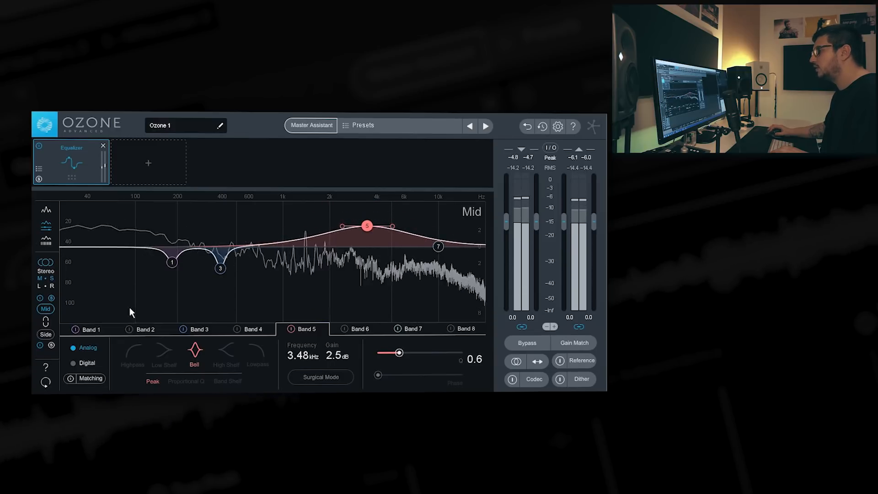
drag(367, 226, 350, 229)
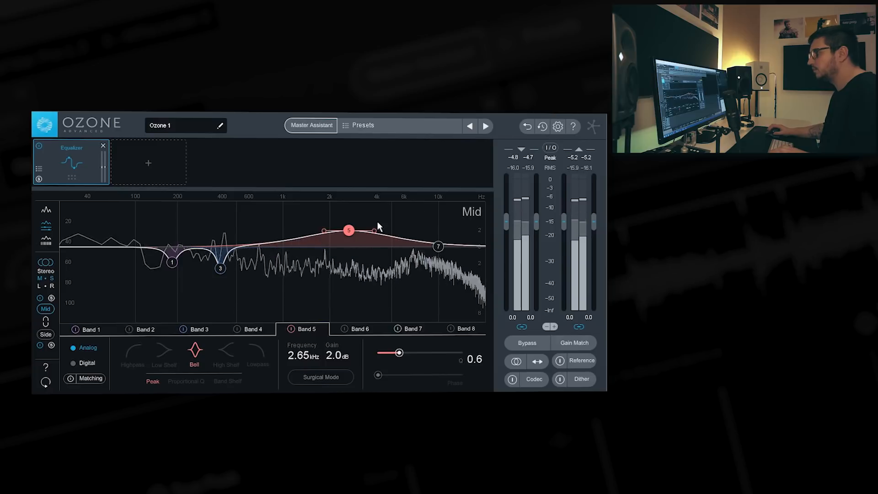
scroll(348, 231, down, 1)
drag(348, 231, 347, 234)
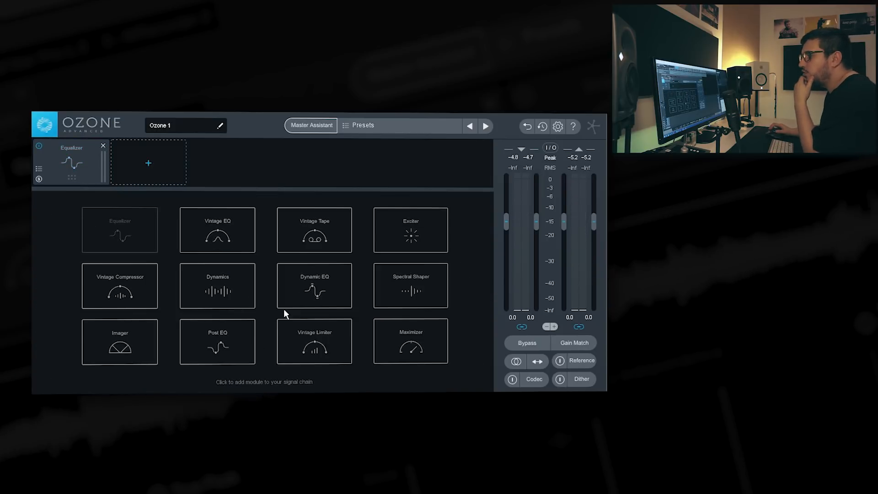
- Add a Vintage Tape module and push Harmonics to 10.0 and Input Drive to 30.0 dB to hear the saturation
click(328, 223)
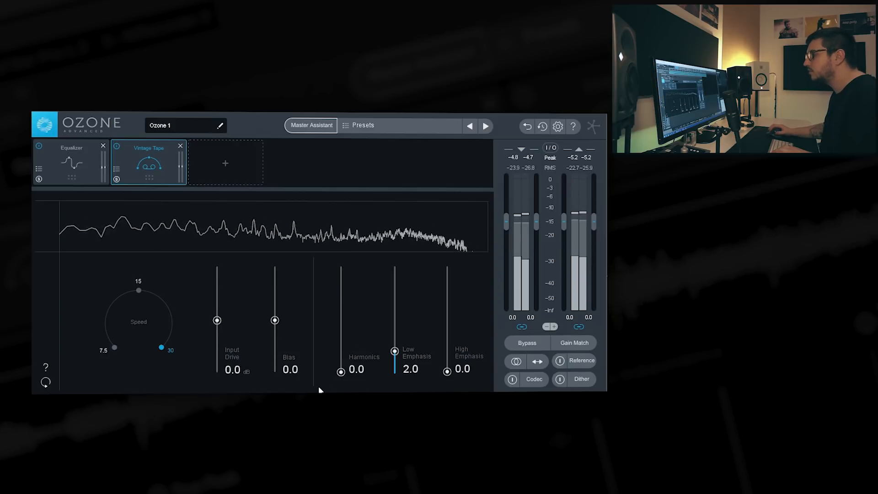
drag(342, 372, 340, 267)
scroll(217, 321, up, 7)
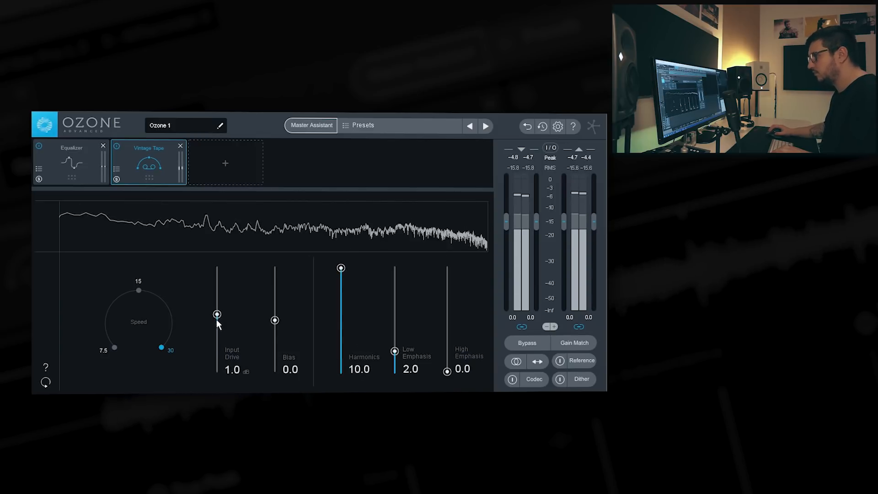
scroll(216, 319, up, 10)
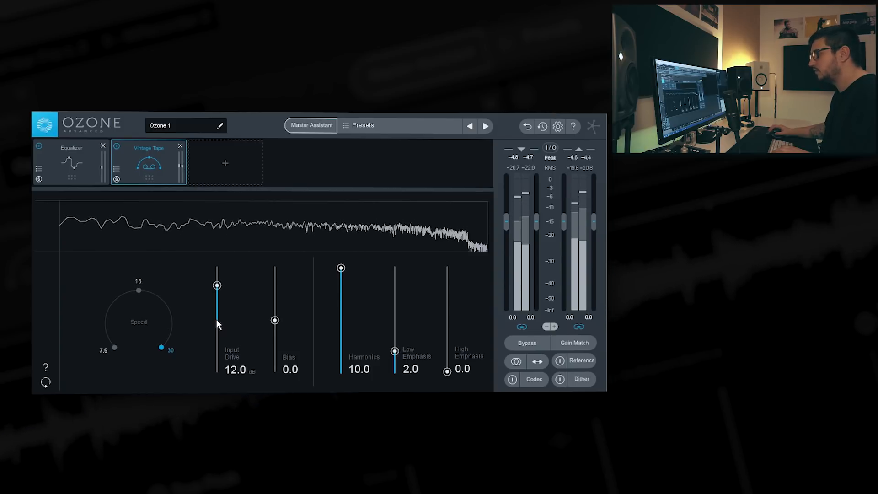
drag(216, 319, 221, 250)
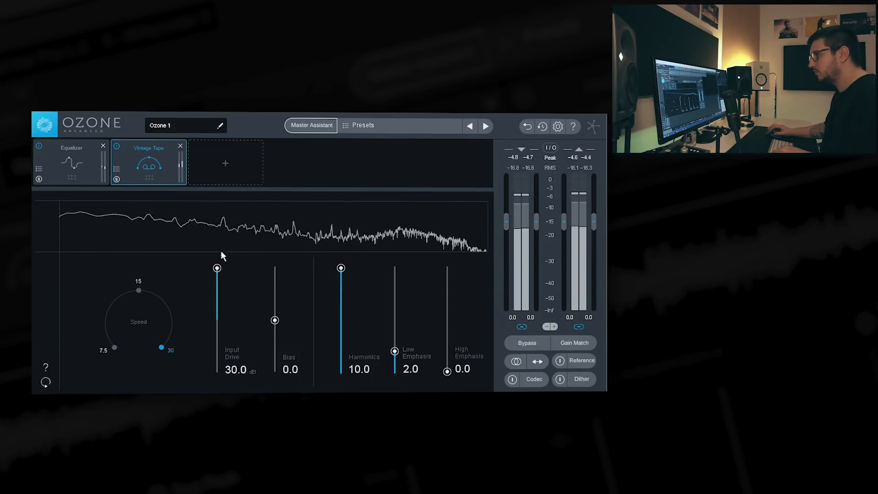
- Set the tape speed to 15, Input Drive to 2.4 dB, Harmonics to 4.2 and Low Emphasis to 10.0
click(140, 292)
drag(217, 270, 218, 308)
drag(340, 270, 341, 332)
drag(395, 351, 396, 271)
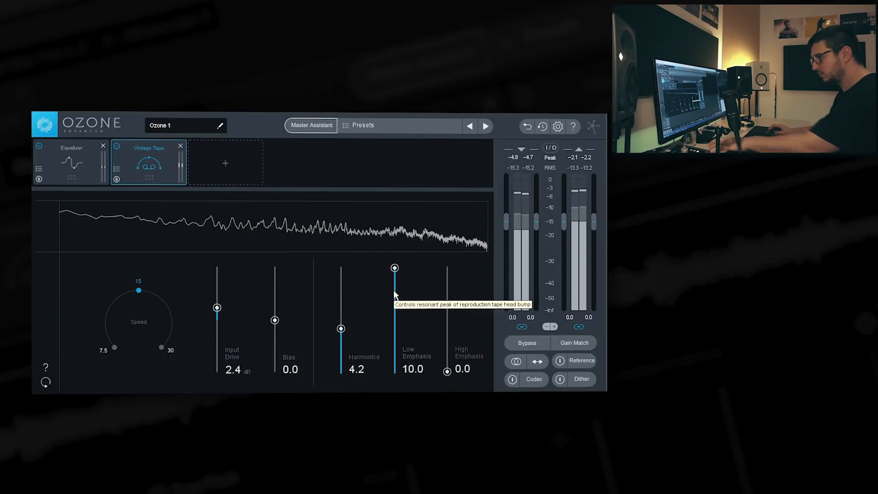
- Adjust Vintage Tape to speed 30, Input Drive 4.4 dB, High Emphasis 2.6 and Low Emphasis 3.7
drag(395, 268, 395, 312)
scroll(219, 309, up, 5)
scroll(219, 310, down, 3)
click(162, 348)
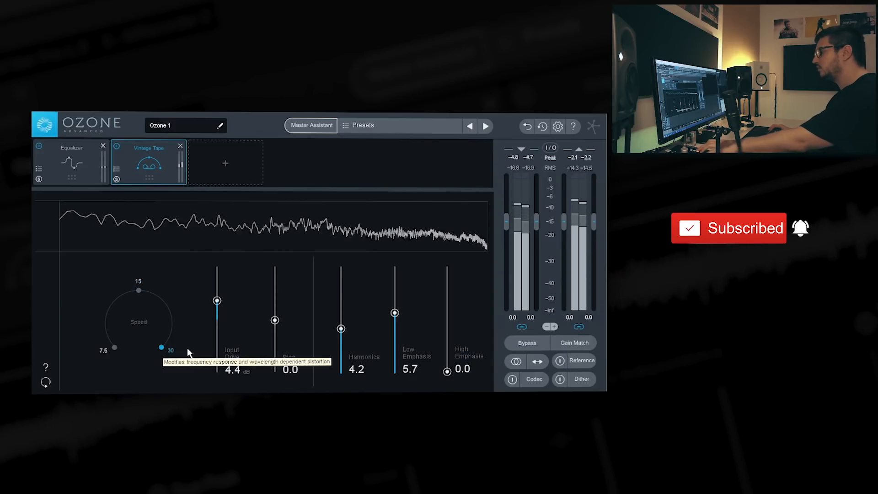
drag(447, 371, 444, 346)
drag(394, 313, 395, 329)
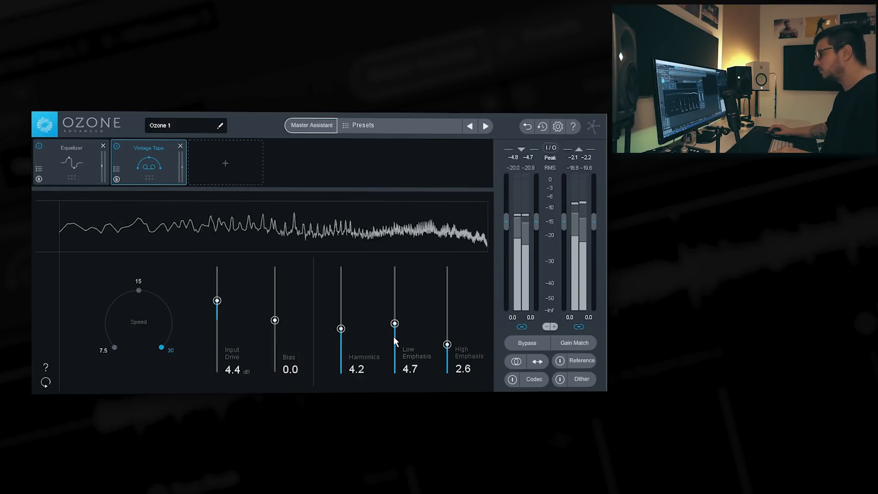
- Compare the sound with Vintage Tape bypassed and active, and lower its Input Drive slightly
click(117, 146)
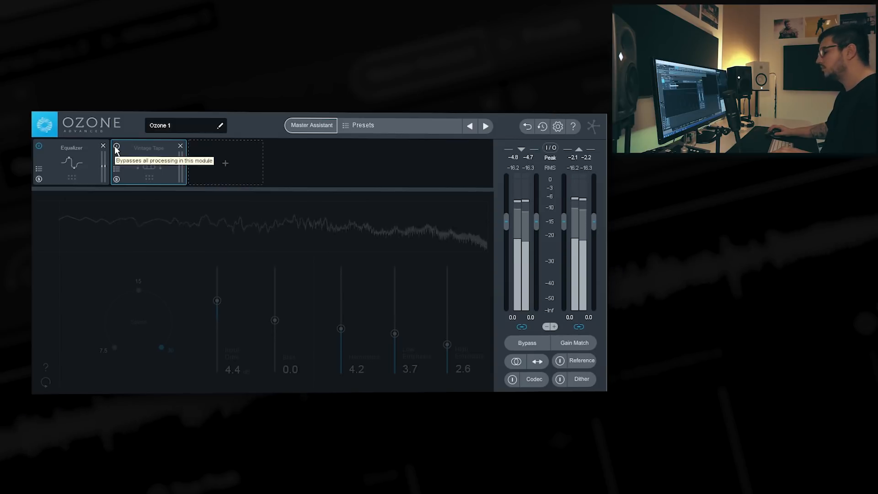
click(117, 145)
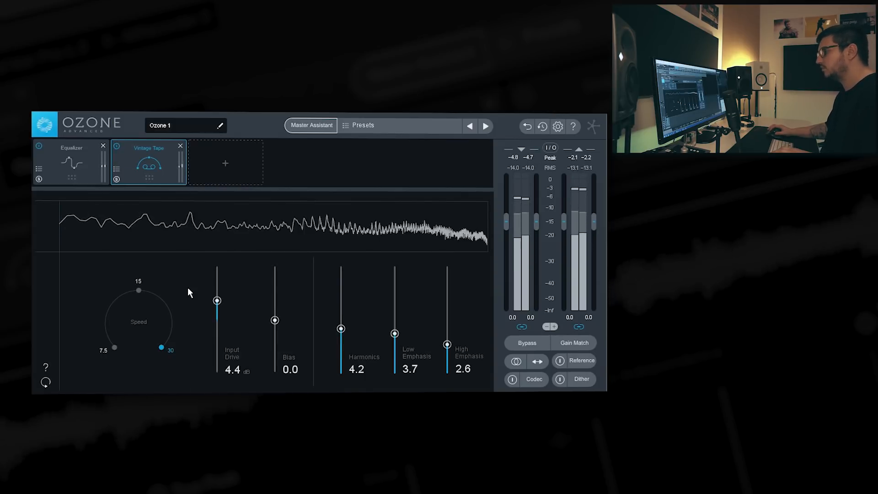
drag(217, 300, 217, 308)
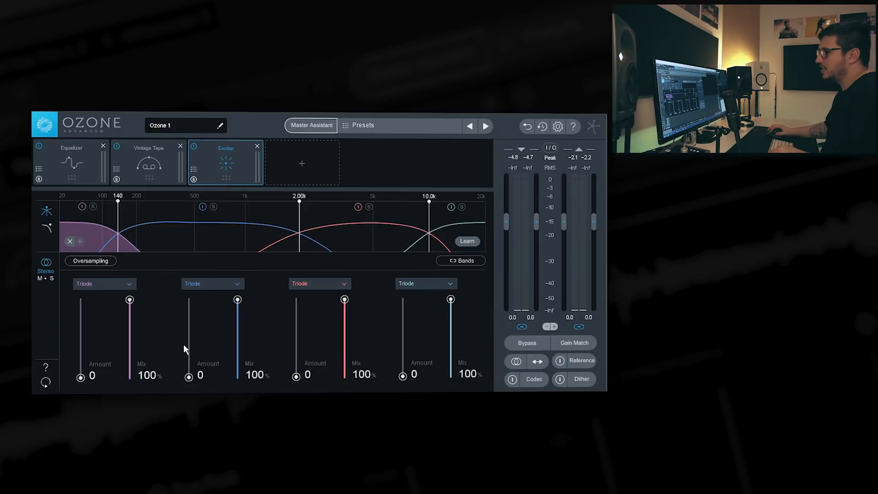
- Switch the Exciter to mid/side processing and set the Side channel's third band to Dual Triode with some saturation
click(45, 278)
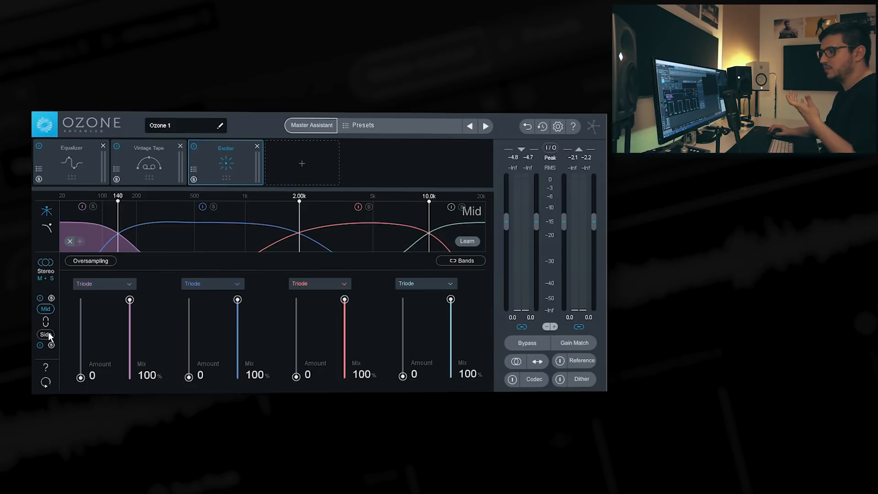
key(space)
drag(297, 376, 297, 343)
click(311, 284)
scroll(308, 352, down, 1)
click(305, 358)
- On the Side channel, set band 3 to amount 5.0 and mix 66.7%, band 4 to 4.9 and 59.5%, and add some band 2 saturation
drag(402, 376, 403, 350)
drag(296, 342, 295, 351)
drag(344, 299, 345, 326)
drag(451, 299, 451, 331)
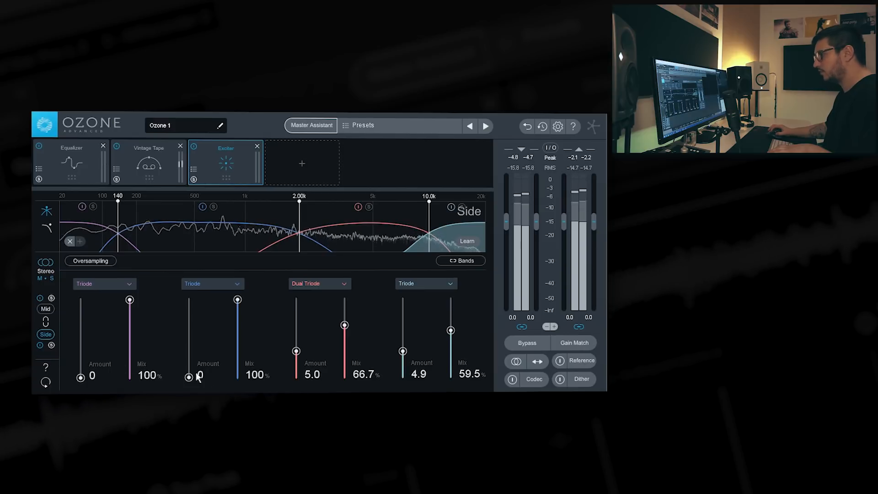
drag(189, 377, 190, 357)
- Show the Exciter's Mid channel, move its upper two crossovers to 1.06 kHz and 5.01 kHz, and resume playback
click(49, 307)
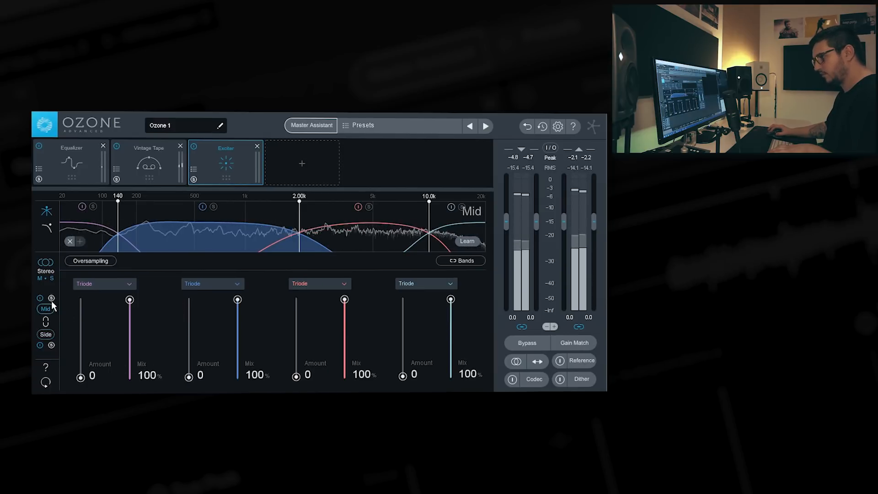
key(space)
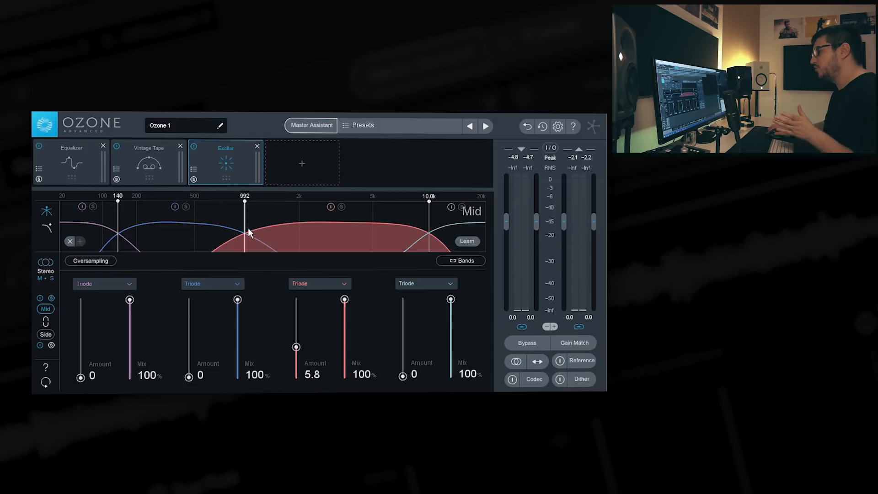
drag(248, 227, 250, 224)
drag(380, 223, 374, 223)
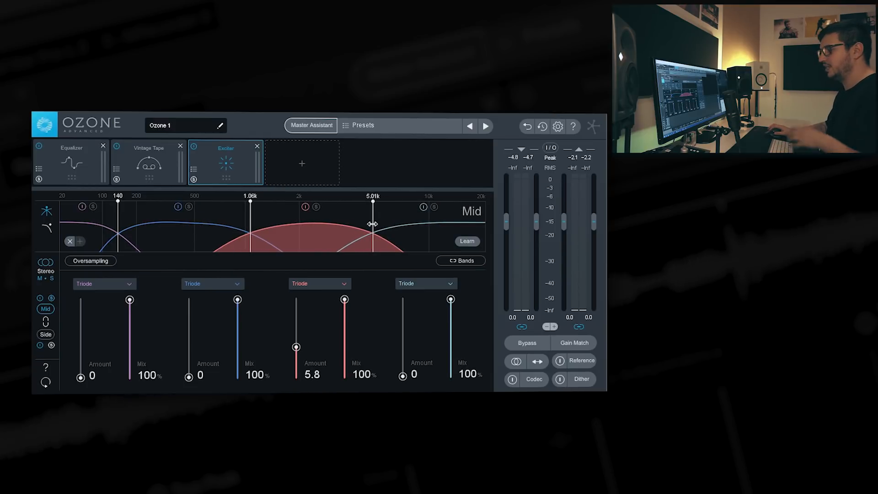
key(space)
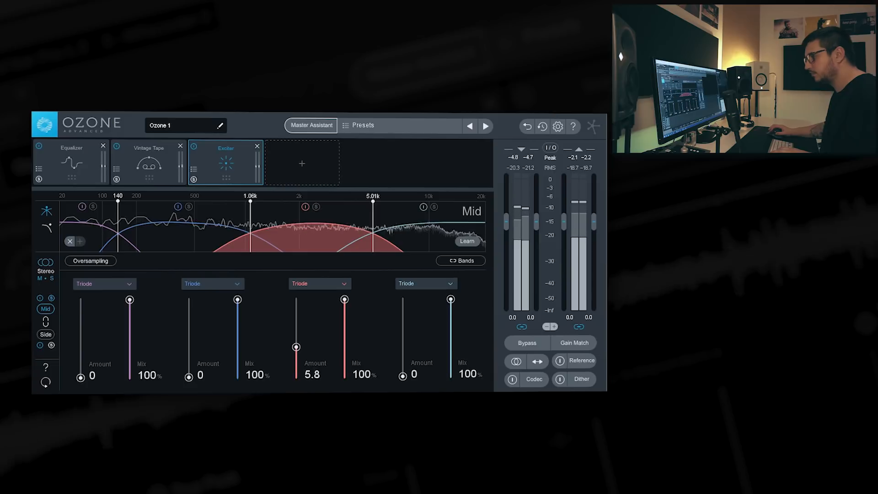
- Audition Dual Triode, Warm and Tube saturation on the Mid channel's third band, with amounts of 14.8 and 9.5
drag(296, 347, 297, 295)
click(311, 284)
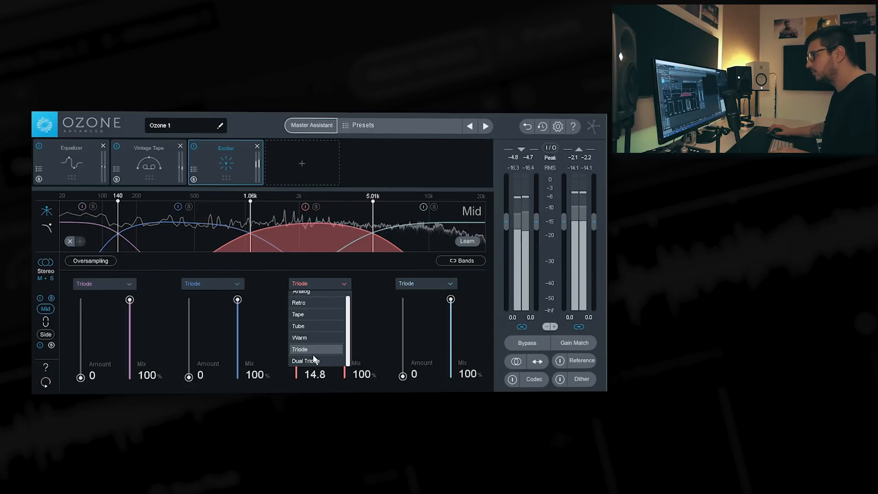
click(313, 358)
click(308, 284)
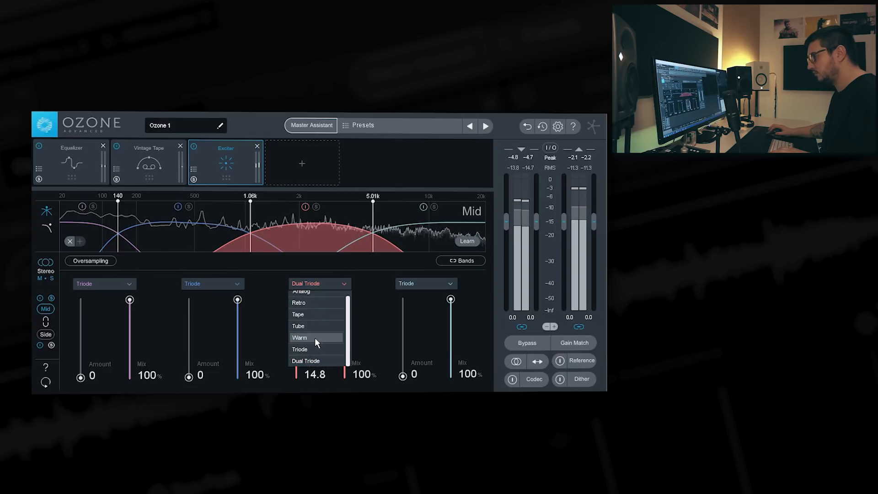
click(315, 337)
drag(297, 302, 295, 328)
click(309, 284)
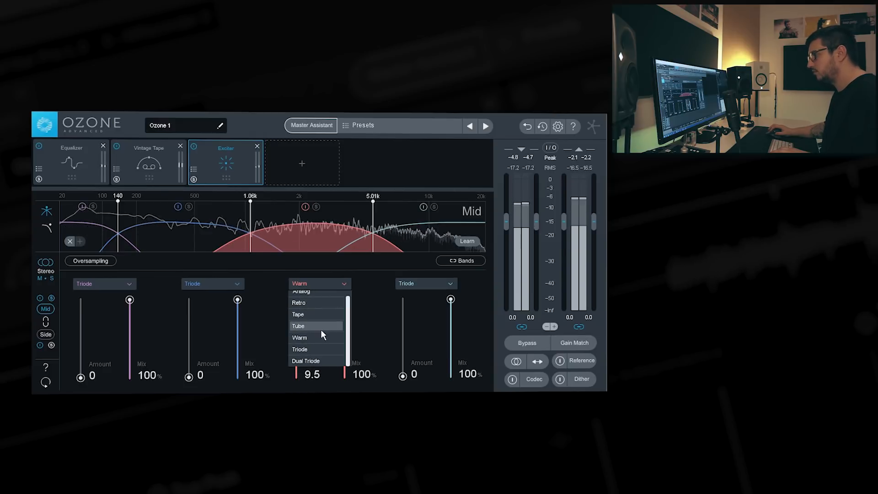
click(320, 329)
- Choose Retro saturation for the Mid channel's third band after comparing it with Tape, and set its amount to 3.7
click(308, 284)
click(313, 303)
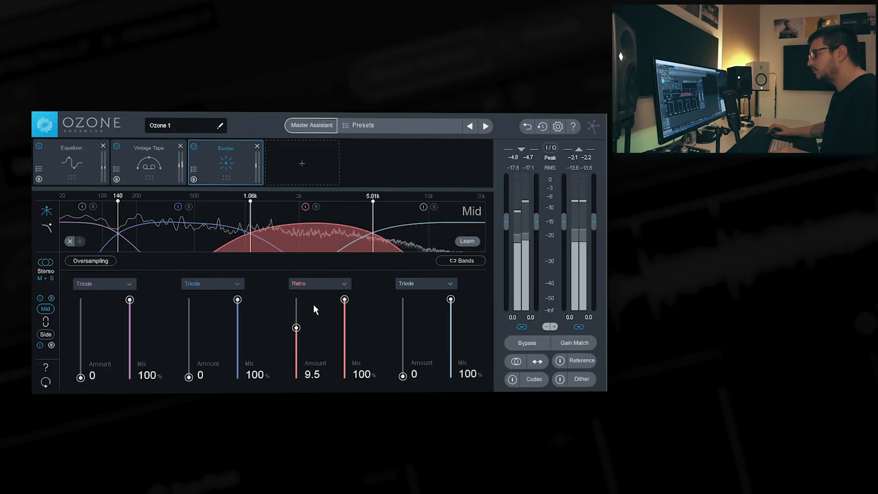
drag(296, 327, 297, 305)
click(303, 284)
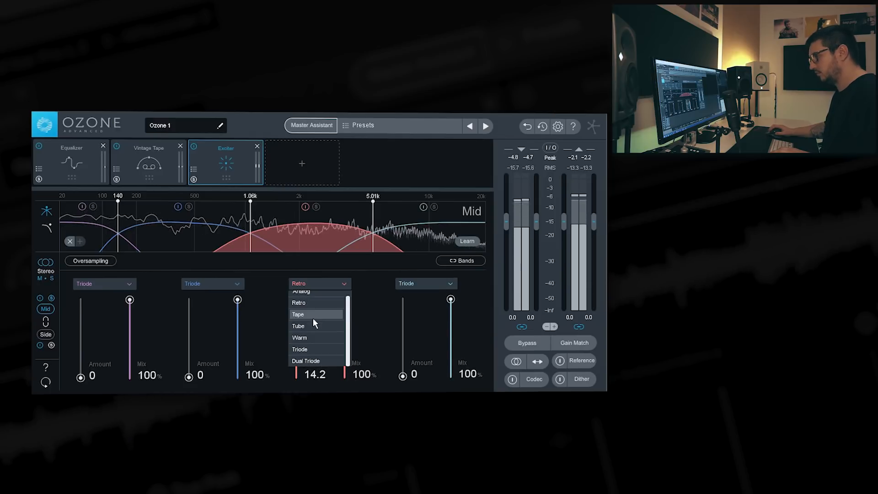
click(313, 311)
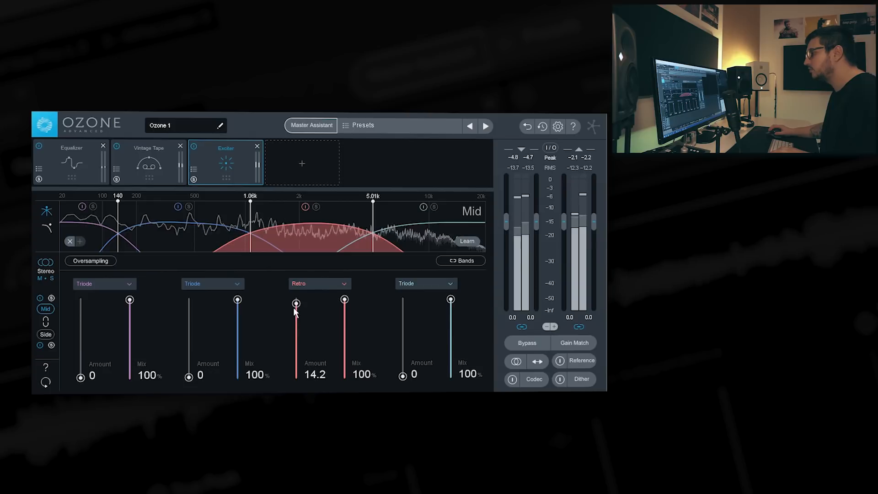
drag(296, 376, 298, 356)
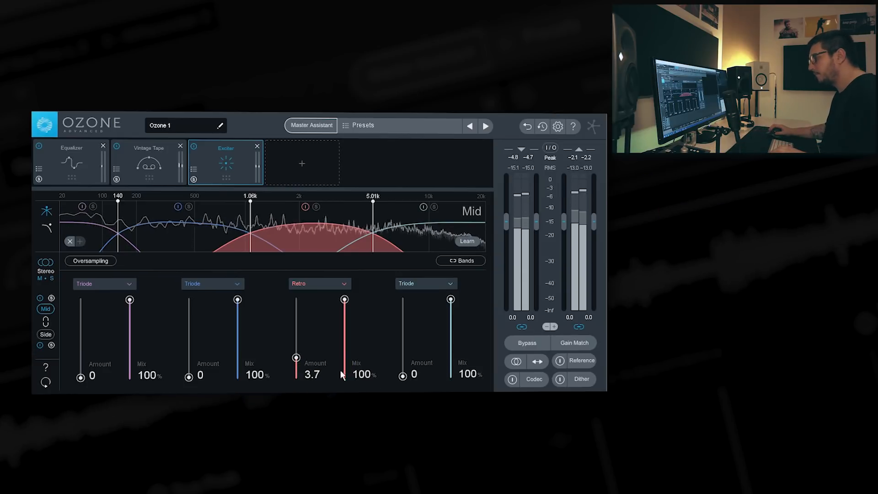
- Set the Mid channel's fourth Exciter band to Dual Triode with an amount of 2.9
drag(404, 377, 408, 298)
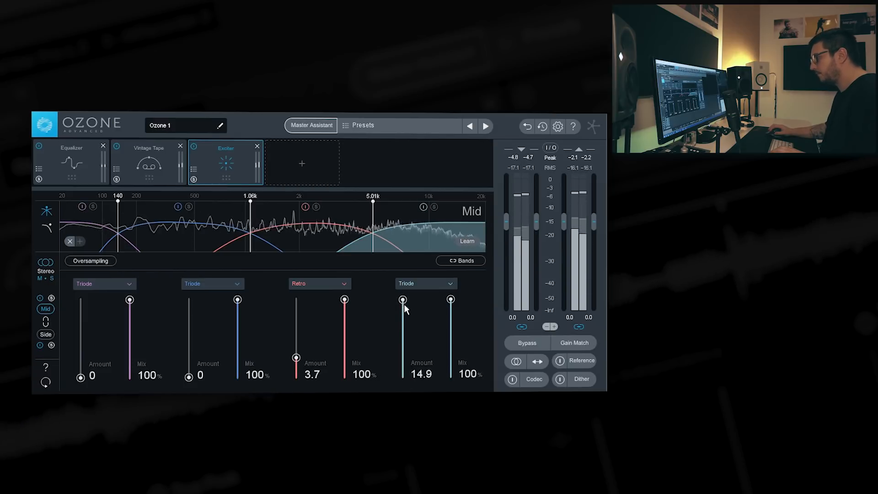
click(425, 283)
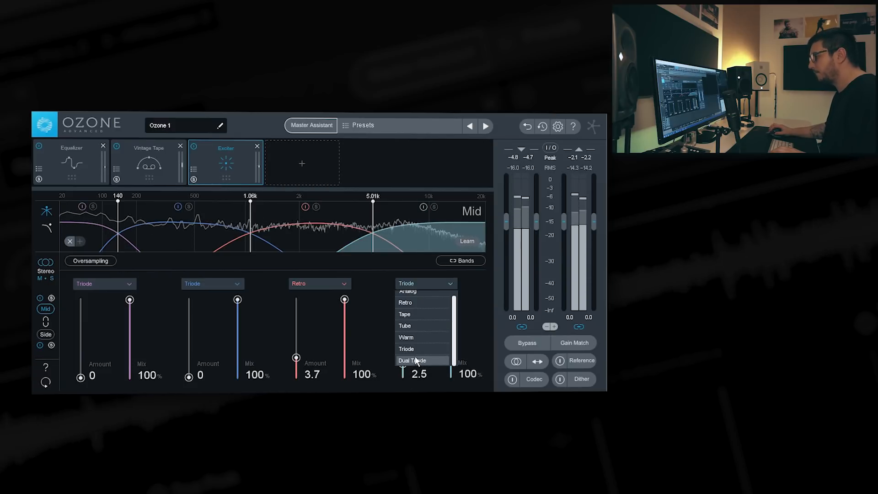
click(415, 356)
drag(403, 364, 405, 360)
- Set the Mid channel's band 3 amount to 4.7 and band 2 amount to 1.8, and compare with the Exciter bypassed
drag(295, 362, 295, 358)
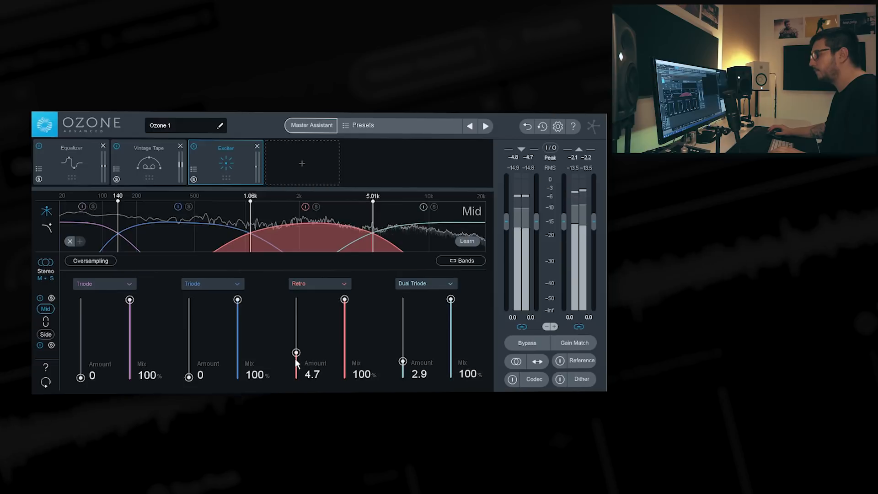
mouse_move(188, 377)
mouse_down()
mouse_move(189, 312)
mouse_move(189, 368)
mouse_up()
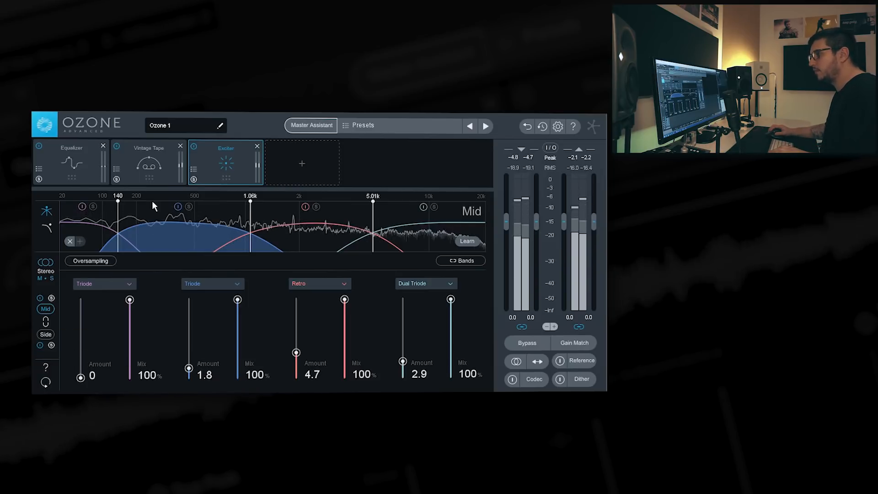
click(194, 146)
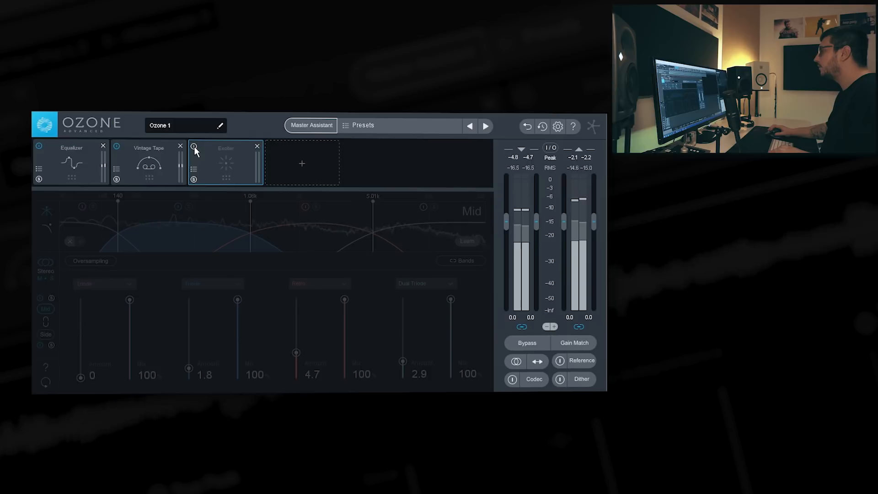
click(194, 147)
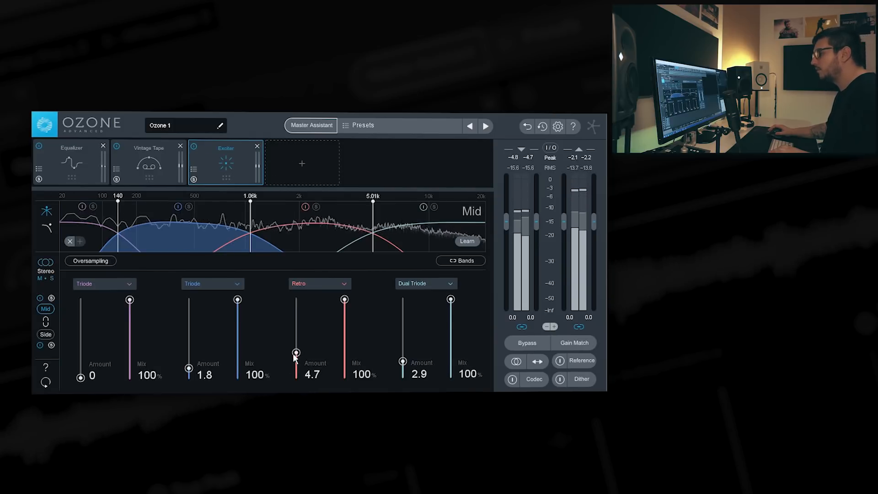
- In the Mid channel, audition band 3 amounts of 3.7 and 4.7, keep 4.7, and set the mix to 60.1% for band 3 and 73.9% for band 4
drag(295, 354, 298, 358)
key(space)
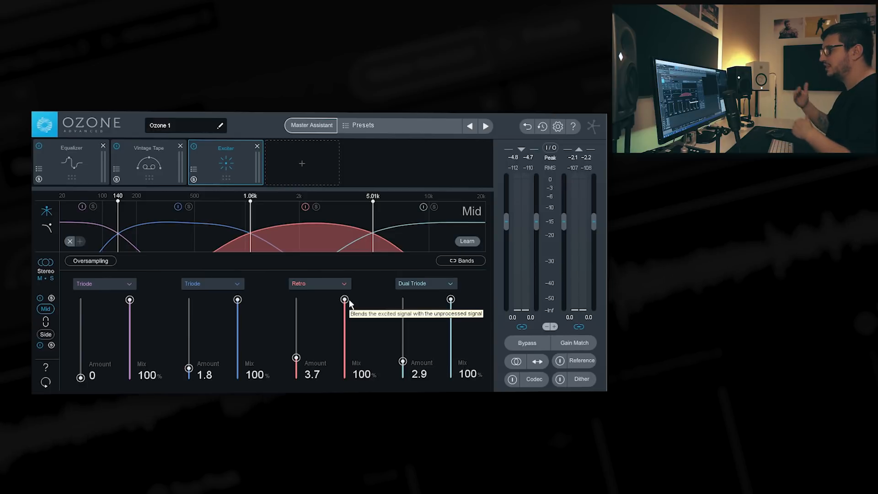
drag(296, 358, 294, 355)
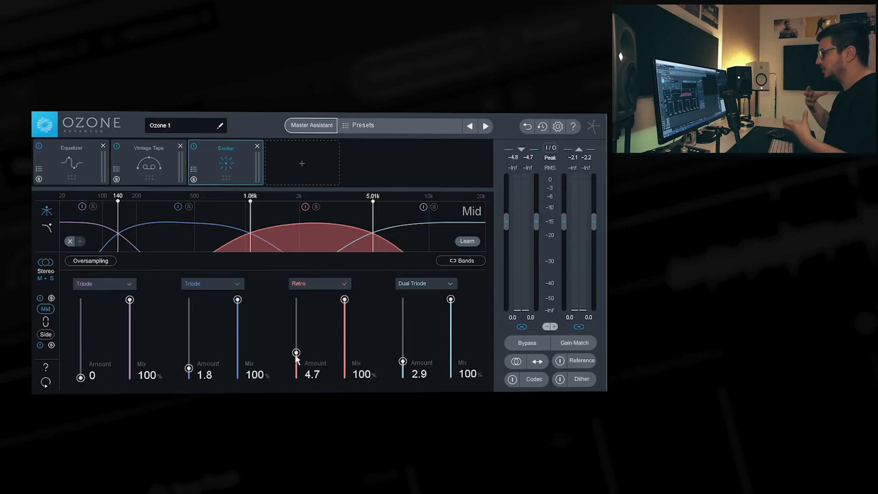
drag(345, 300, 344, 336)
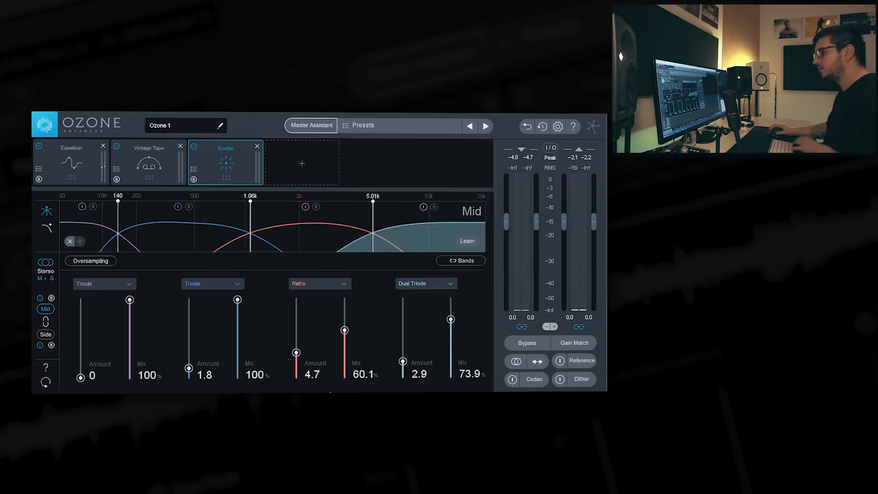
key(space)
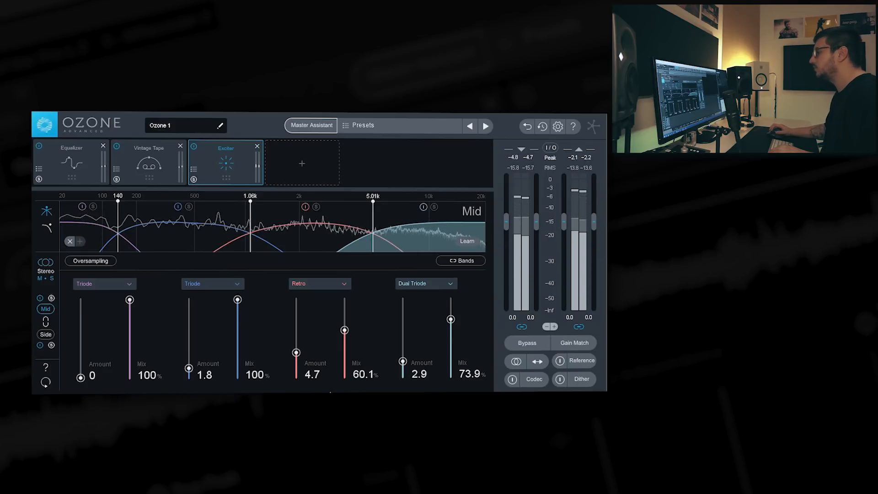
- Add a Vintage Compressor after the Exciter and switch its display to the gain reduction trace
click(314, 167)
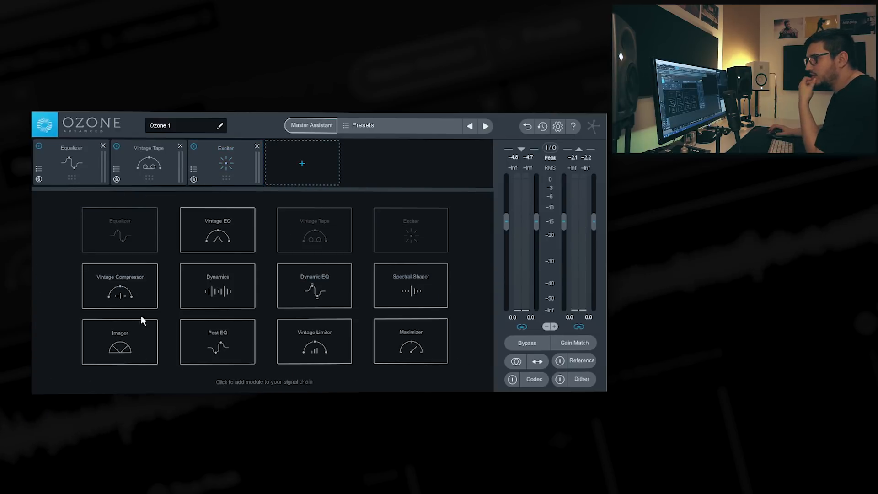
click(136, 285)
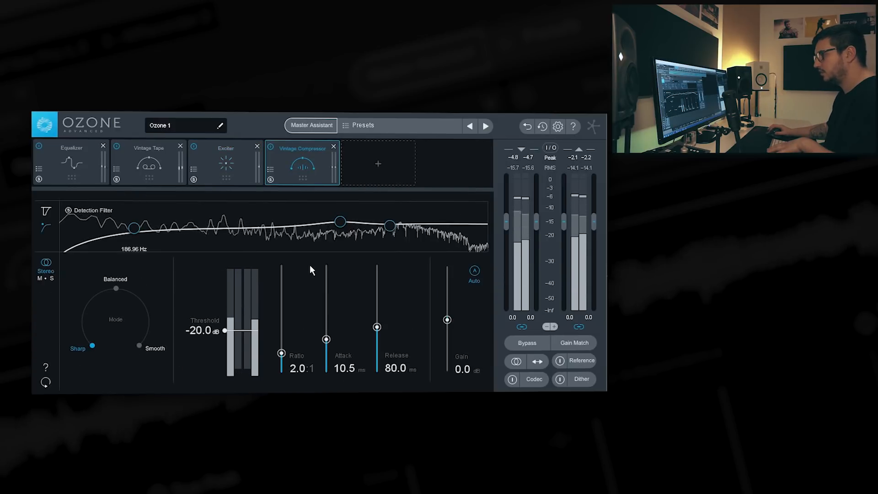
click(45, 211)
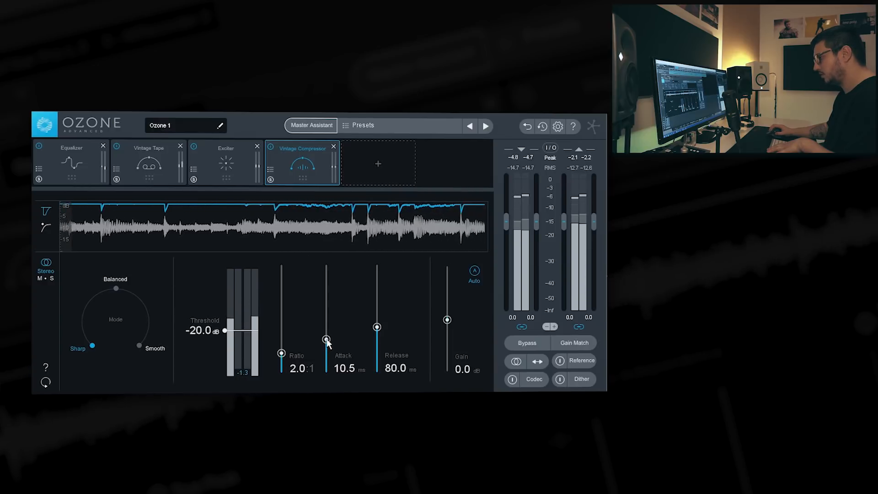
- Set the Vintage Compressor's attack to 18.0 ms while the track plays
drag(326, 339, 327, 337)
scroll(327, 341, up, 7)
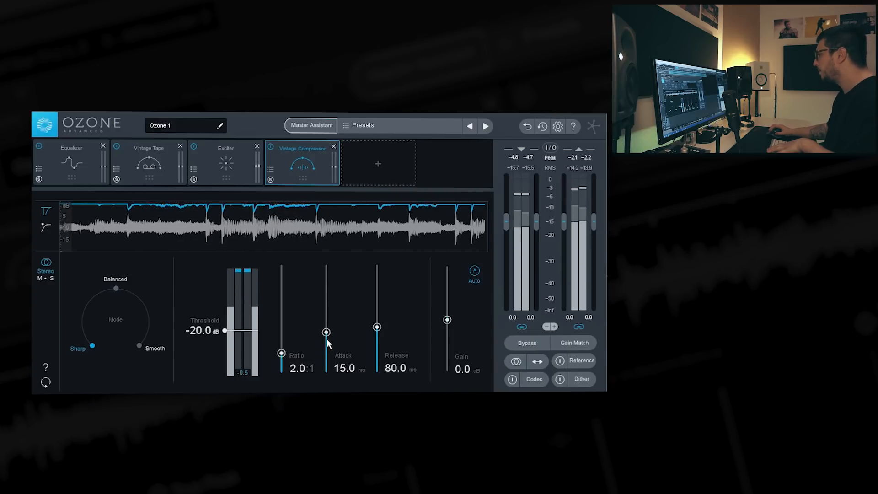
scroll(327, 341, up, 3)
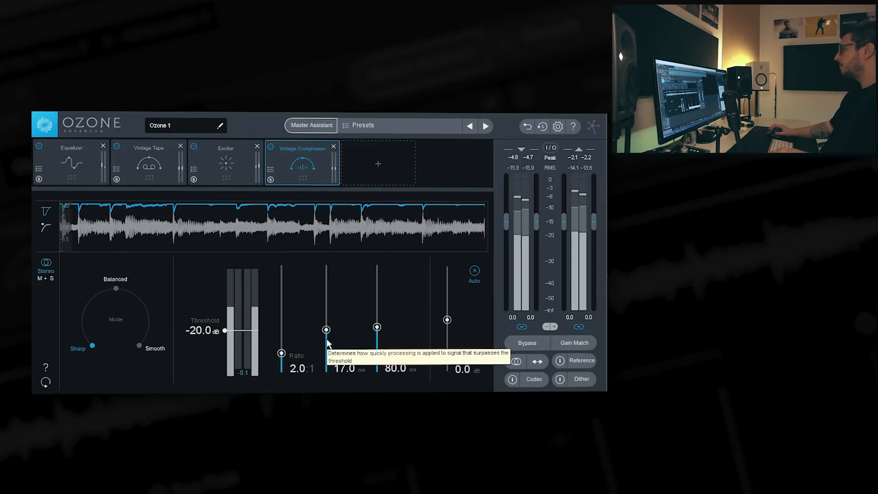
scroll(327, 335, up, 1)
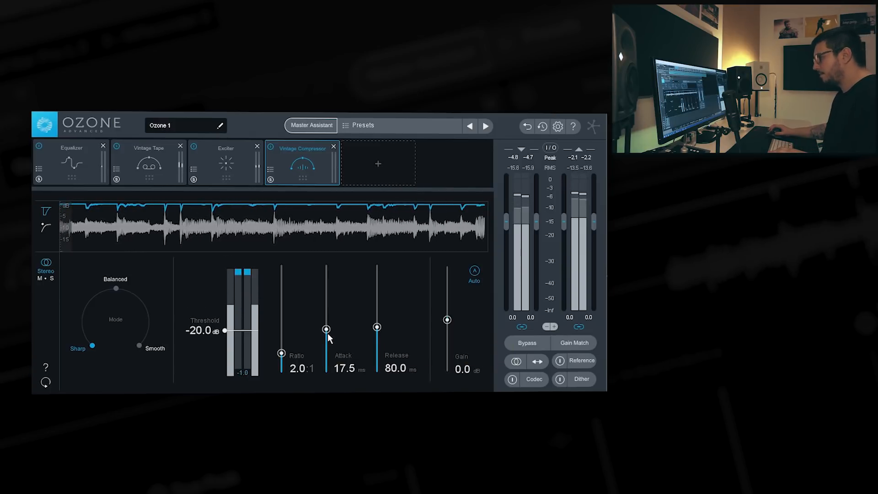
scroll(327, 334, up, 1)
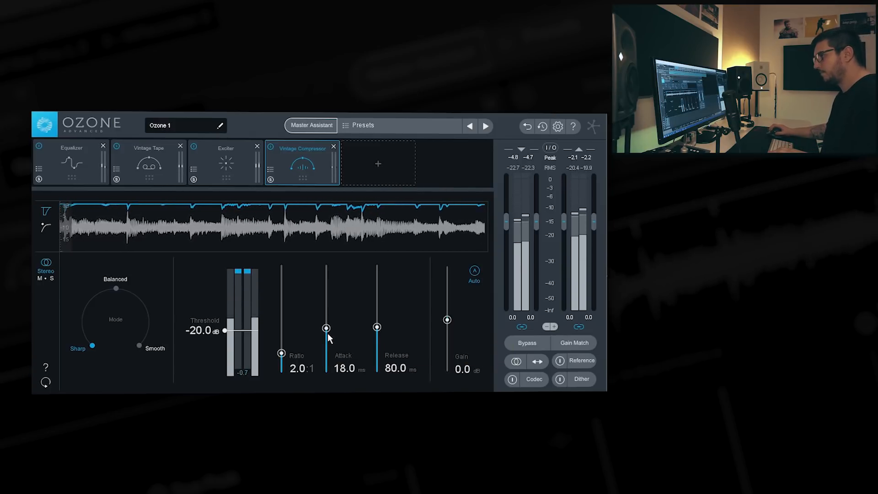
- In the Exciter, audition amounts of 6.1 and 5.1 on the Mid channel's fourth band, and settle on 3.1
click(222, 158)
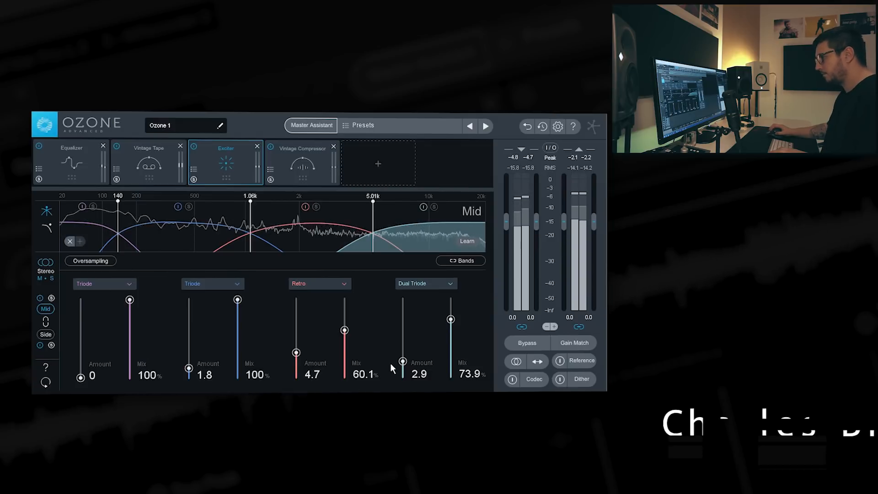
drag(404, 364, 403, 343)
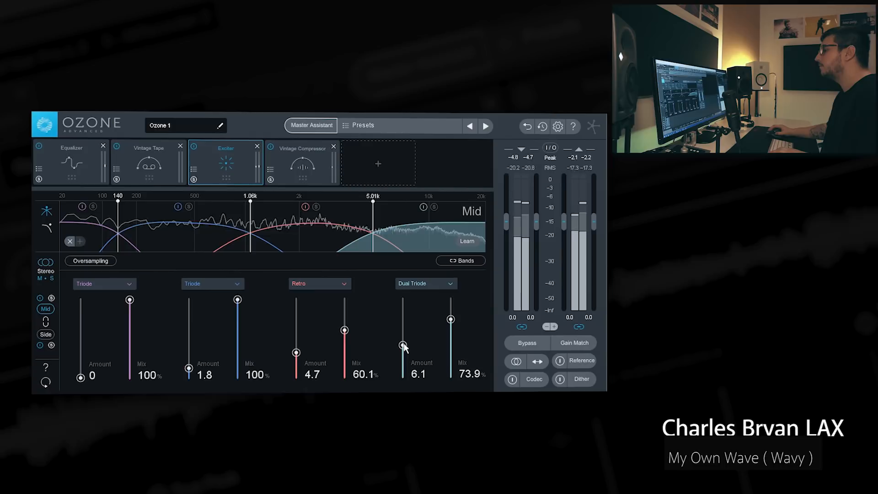
drag(403, 343, 402, 350)
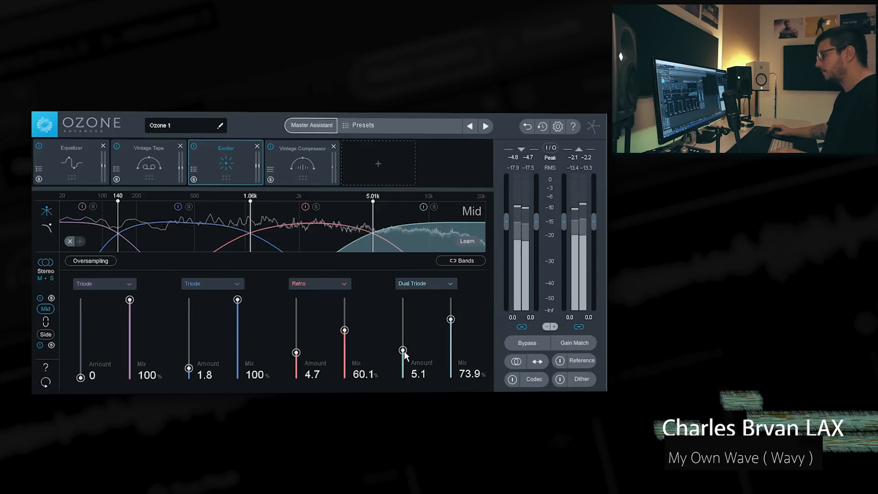
drag(402, 350, 402, 361)
- Switch the Mid channel's third Exciter band to Dual Triode with an amount of 6.9, and reduce the amount slightly
drag(296, 352, 296, 341)
click(309, 282)
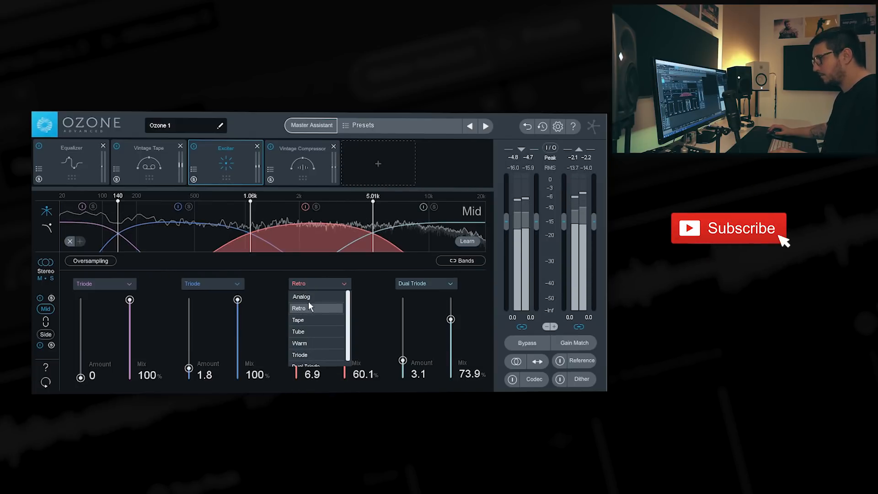
click(304, 364)
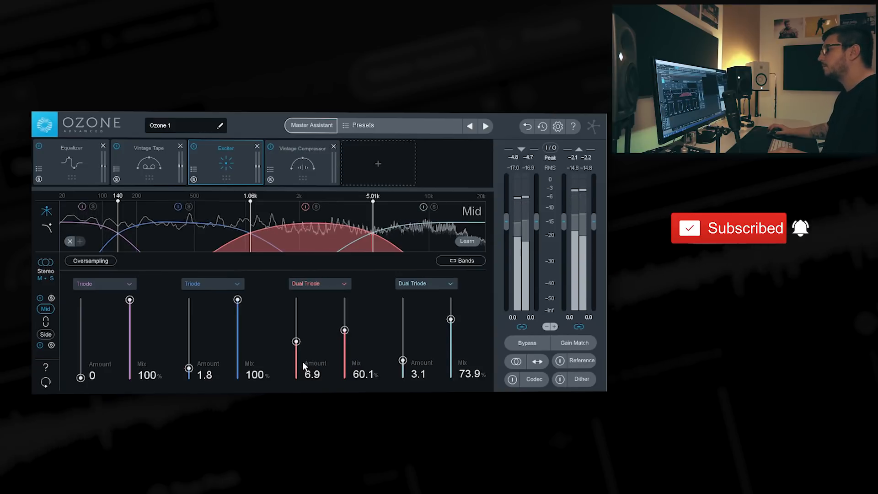
drag(297, 344, 298, 348)
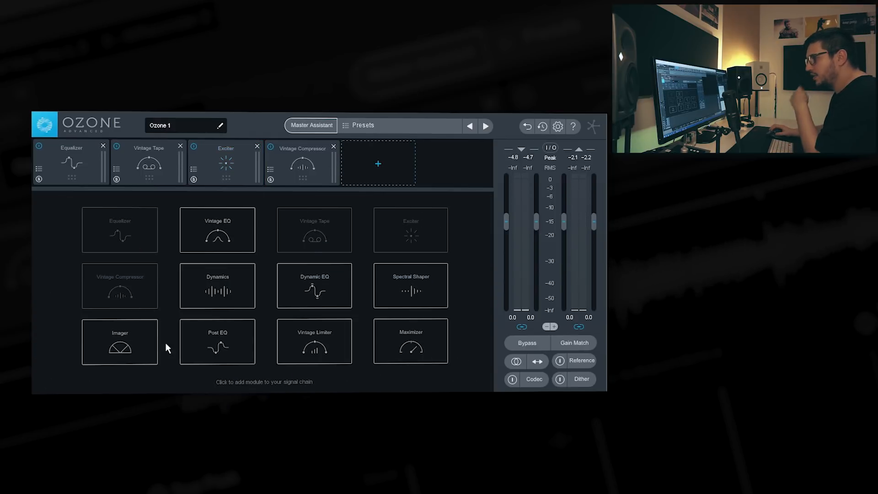
- Add an Imager after the Vintage Compressor and set the stereo widths of bands 1 to 4 to -46.9, -10.0, 5.0 and 22.8
click(109, 349)
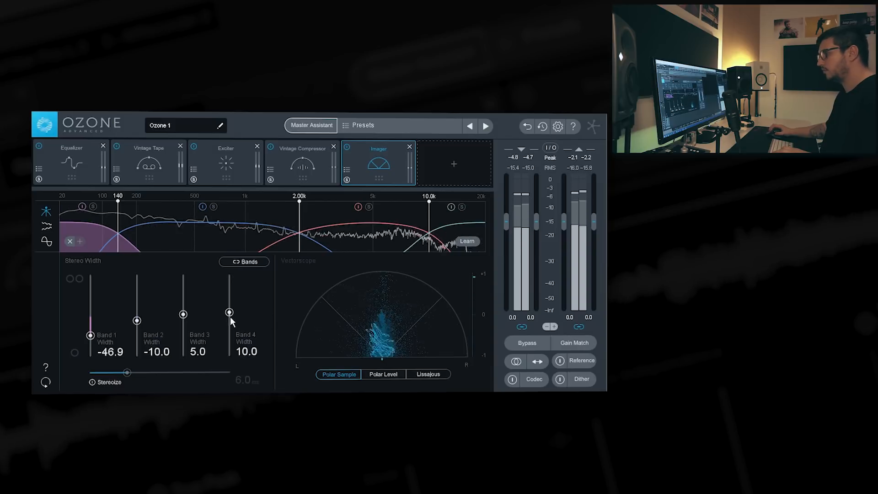
mouse_move(229, 314)
mouse_down()
mouse_move(230, 280)
mouse_move(228, 311)
mouse_up()
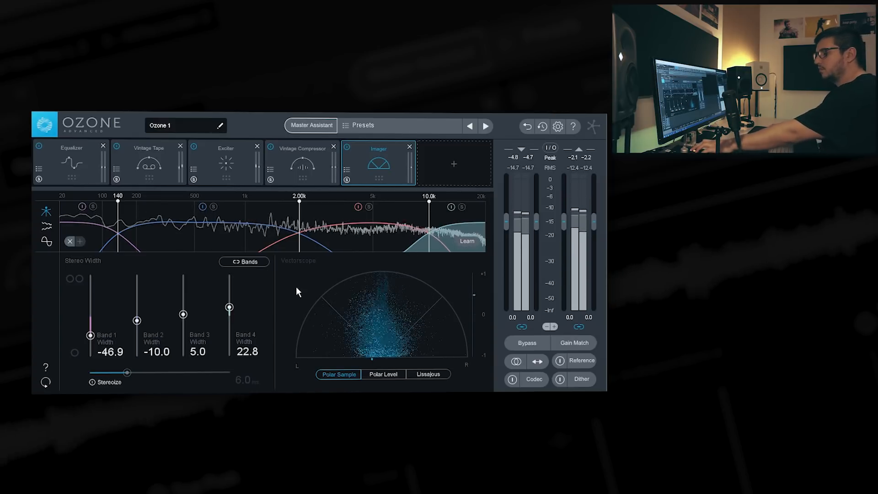
- Add a Maximizer at the end of the chain in IRC IV Modern mode, with the ceiling at -1.0 dB
click(453, 163)
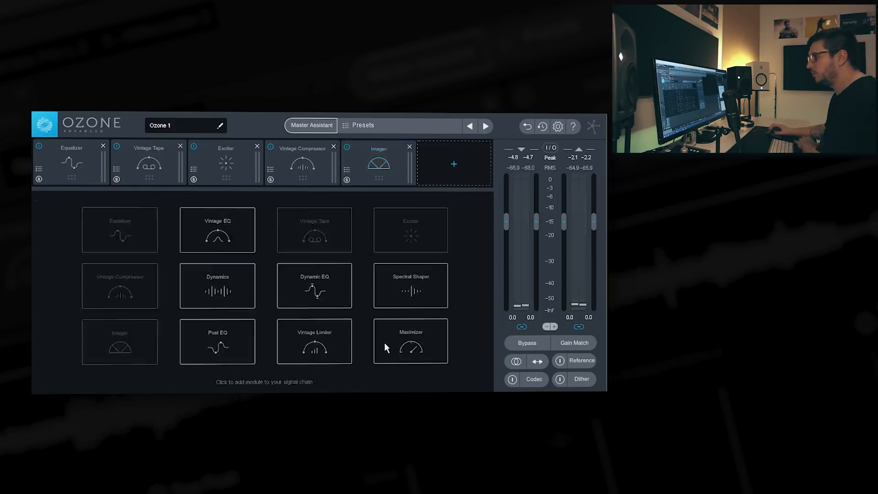
click(396, 340)
click(92, 354)
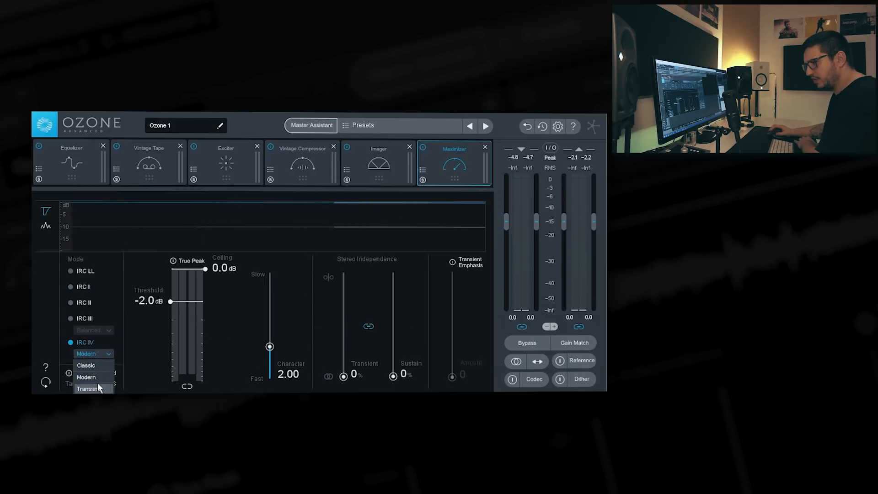
click(91, 377)
drag(206, 269, 205, 287)
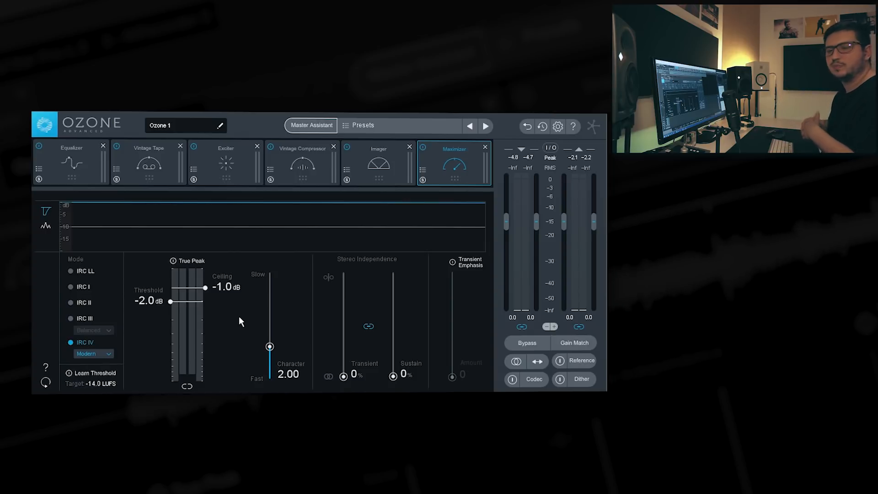
- Let the Maximizer learn its threshold from playback for the -14.0 LUFS target, and stop learning
click(94, 374)
key(space)
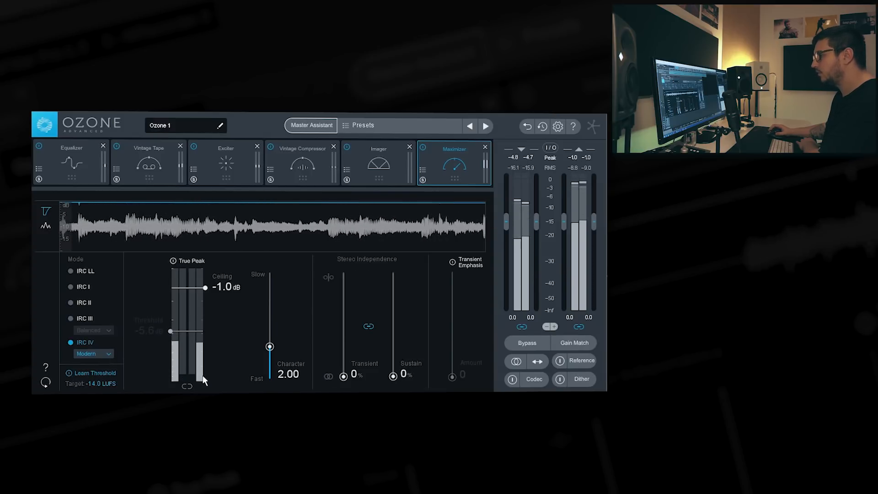
click(72, 373)
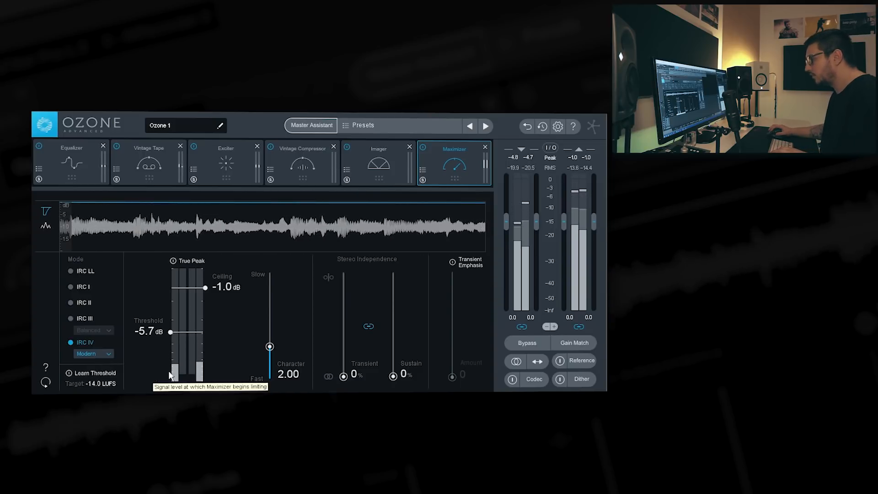
- Set the Maximizer's linked Transient and Sustain stereo independence to 26% and its Character to 1.00
drag(345, 361, 345, 349)
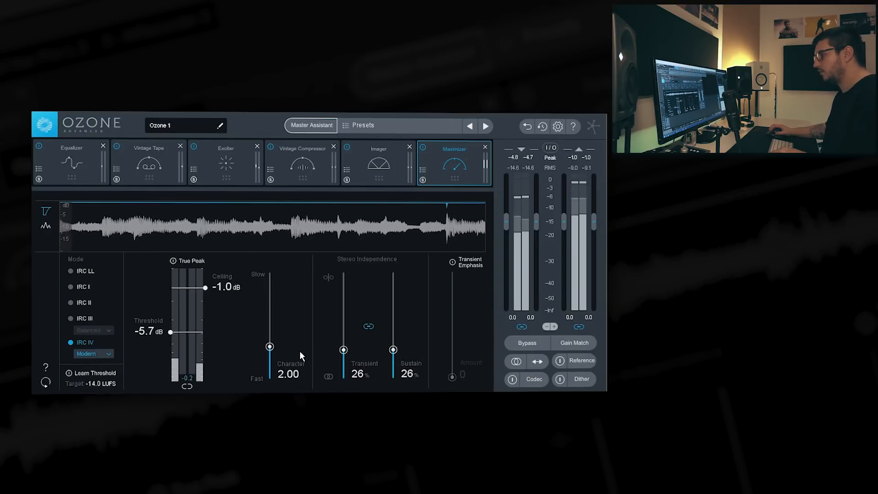
drag(271, 348, 273, 361)
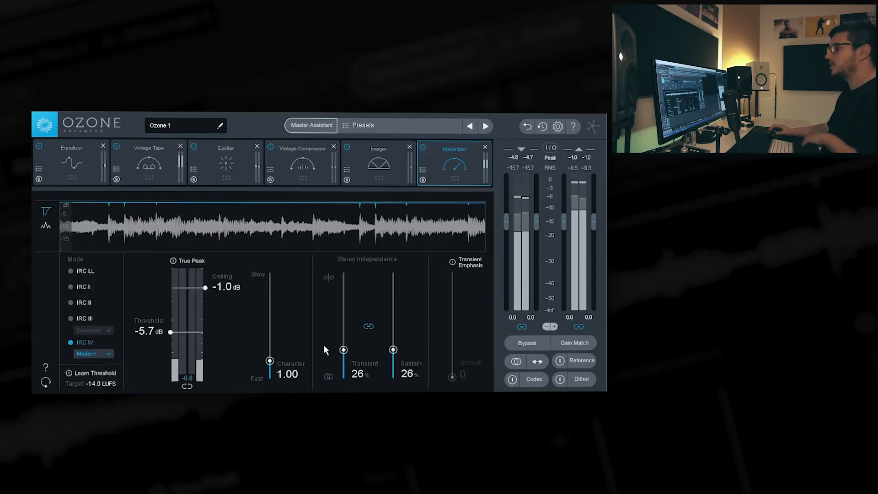
- Preview the master as MP3 with soloed artifacts at 192 kbps, and compare the full signal at 96 and 192 kbps
click(528, 378)
click(205, 265)
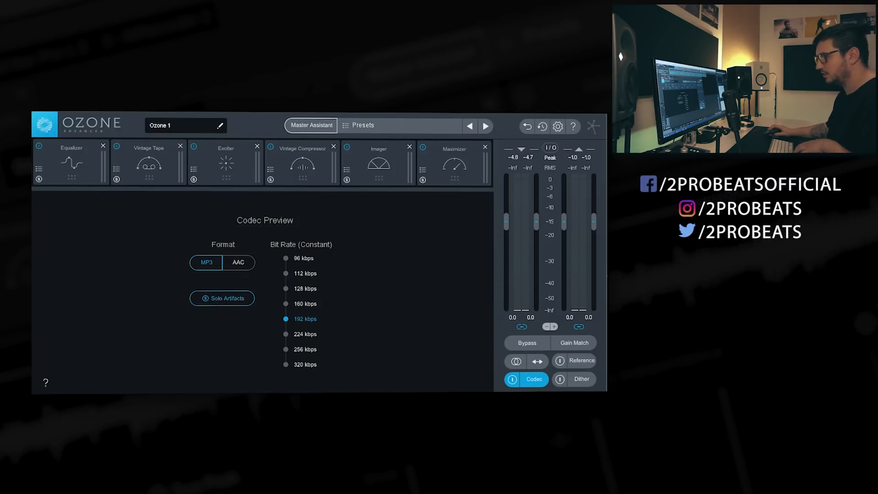
key(space)
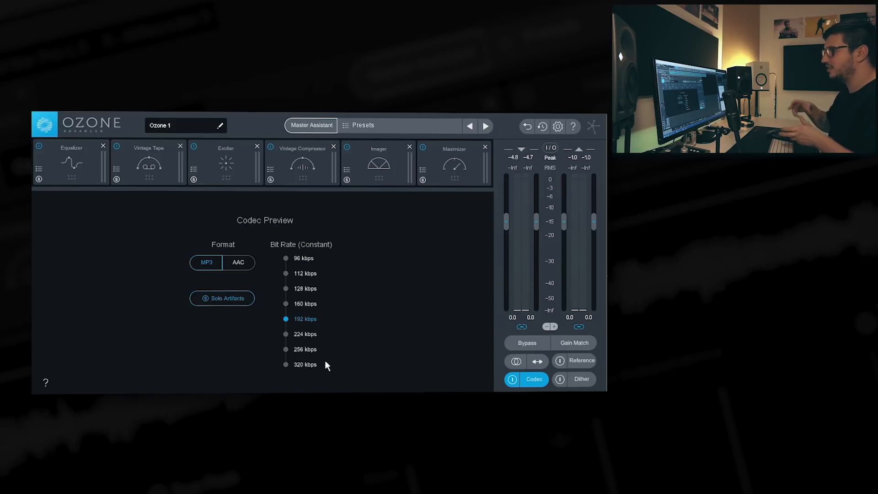
key(space)
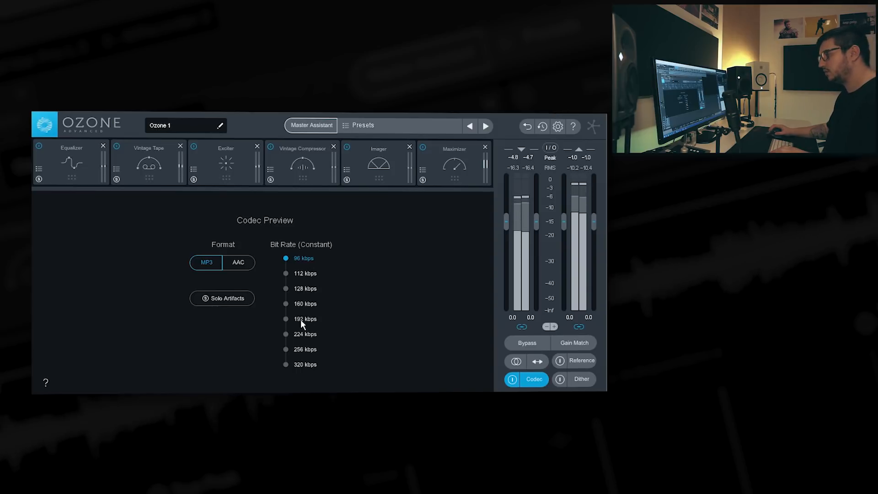
key(space)
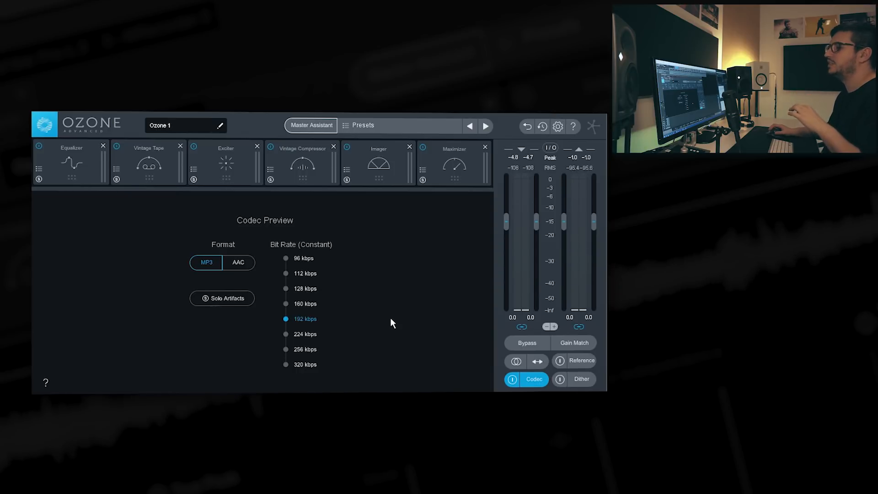
- Compare the playing track with all processing bypassed and with the full mastering chain active
click(530, 347)
key(space)
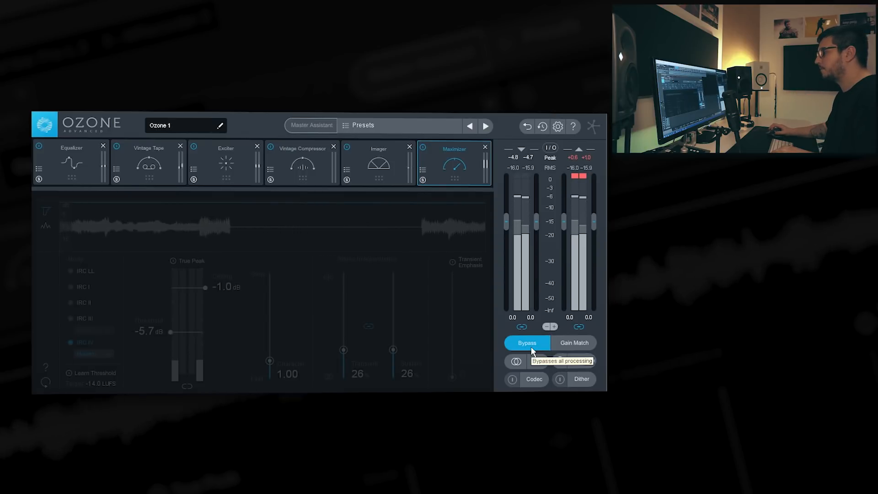
click(531, 347)
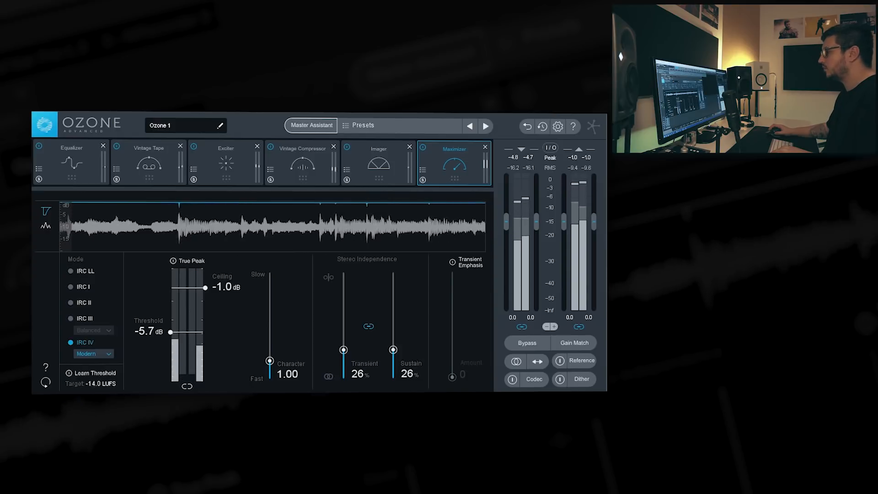
- Stop playback and replace the Vintage Compressor with a Spectral Shaper placed between the Imager and the Maximizer
key(space)
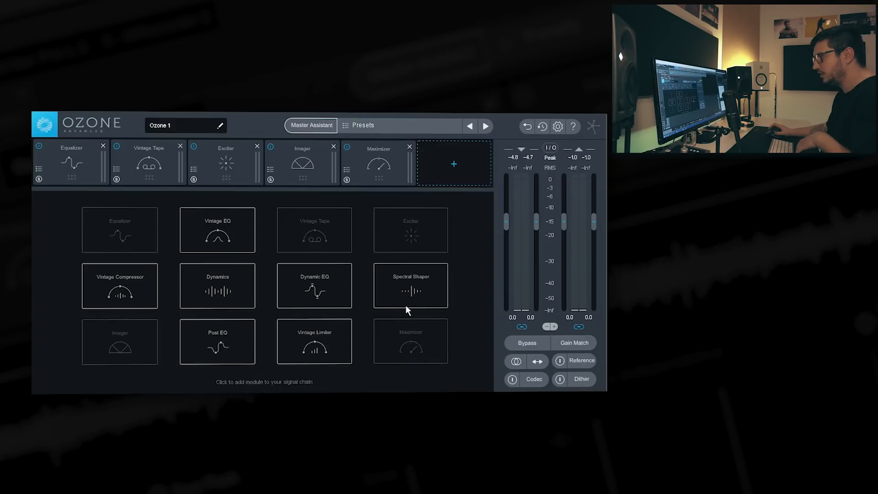
click(405, 304)
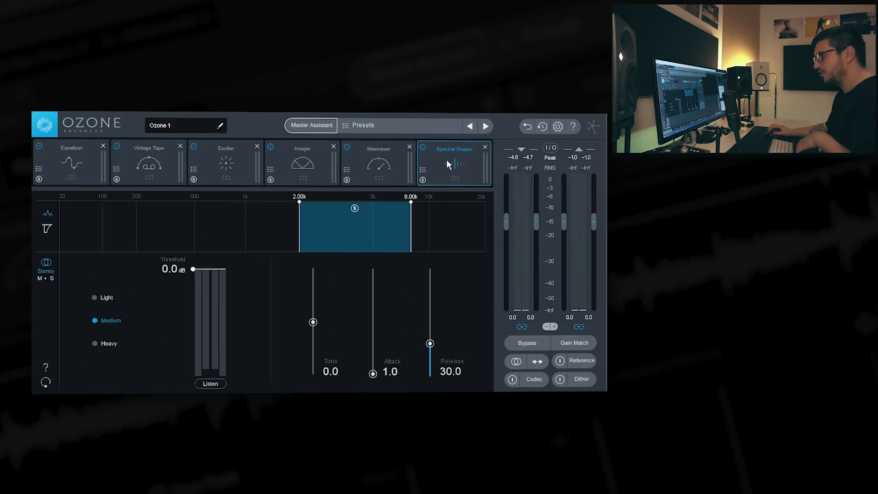
drag(446, 159, 306, 162)
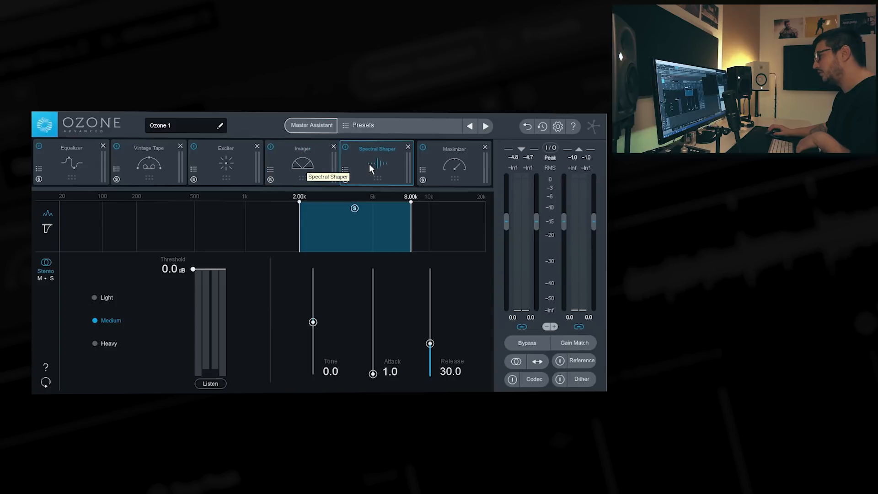
- With the track playing, limit the Spectral Shaper's Mid channel to the 1.48k to 3.61k band in mid/side mode and use Light shaping
drag(300, 172, 361, 170)
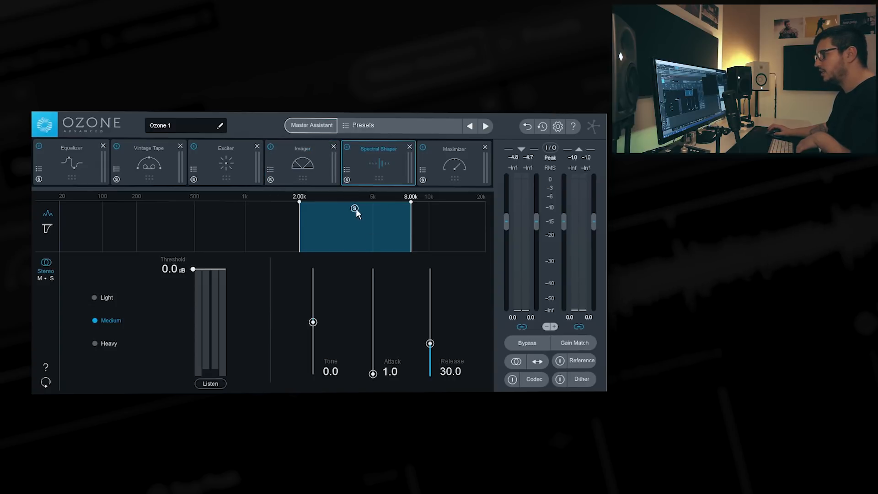
drag(411, 224, 378, 224)
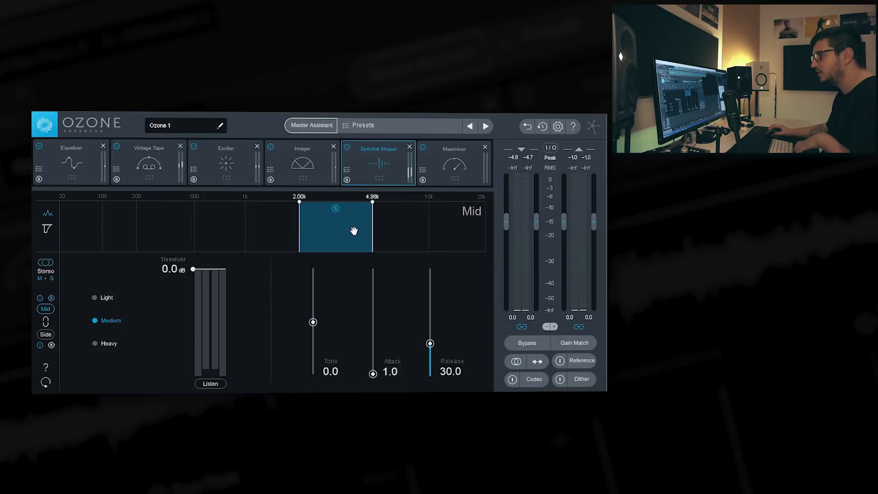
key(space)
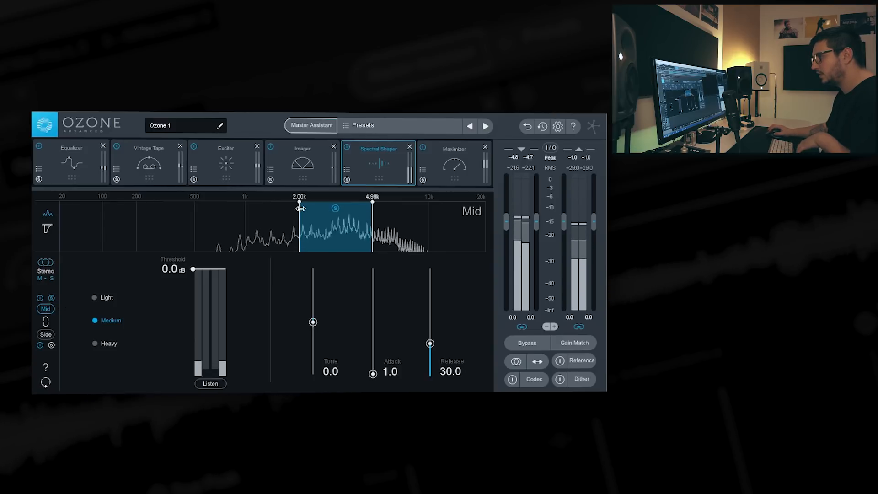
drag(299, 208, 307, 208)
drag(368, 205, 276, 208)
drag(356, 226, 346, 226)
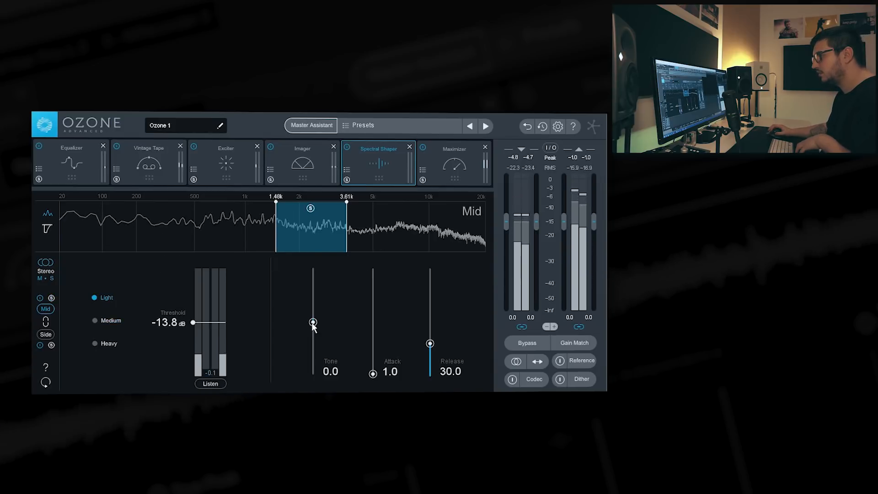
- Set the Spectral Shaper's Mid threshold to -15.2 dB and play the track with the gain reduction trace displayed
drag(195, 322, 194, 326)
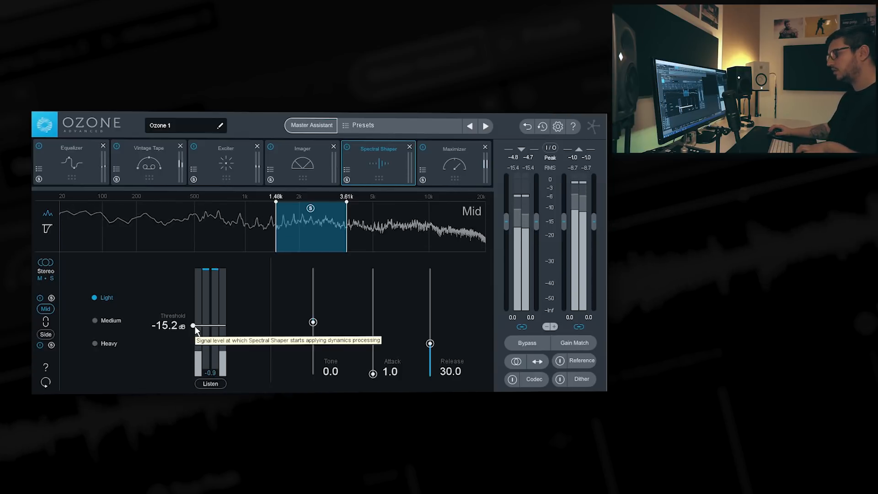
click(48, 227)
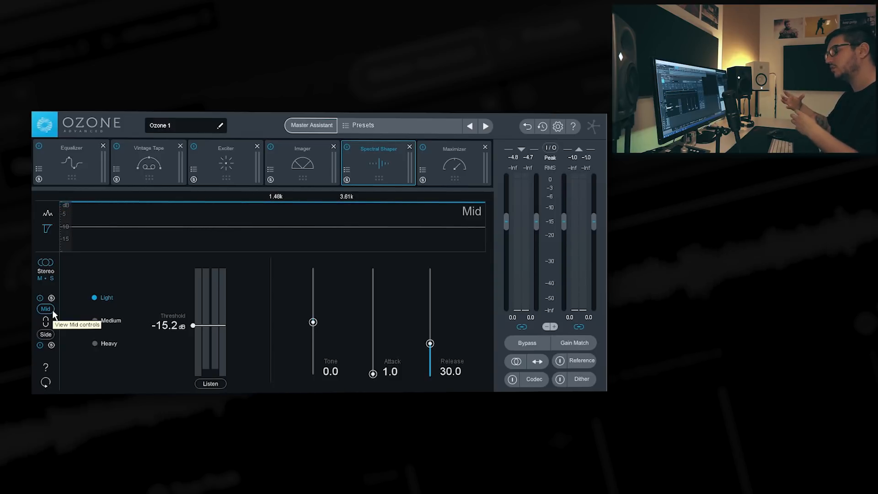
key(space)
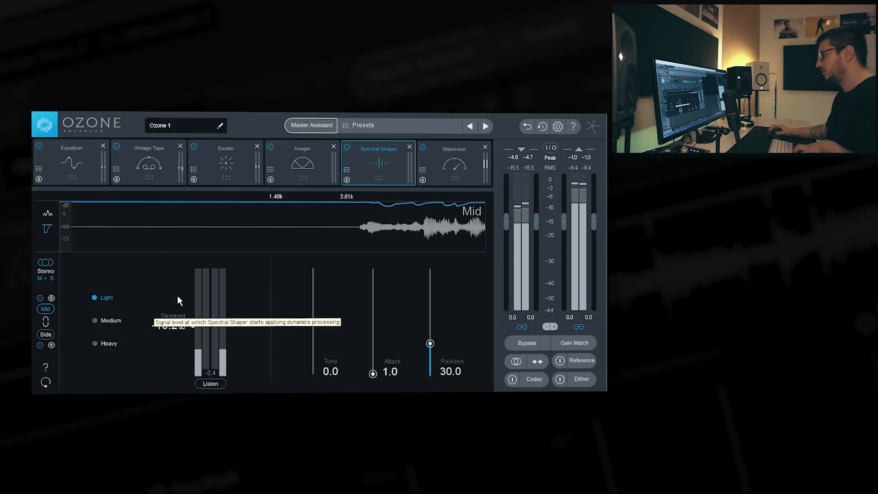